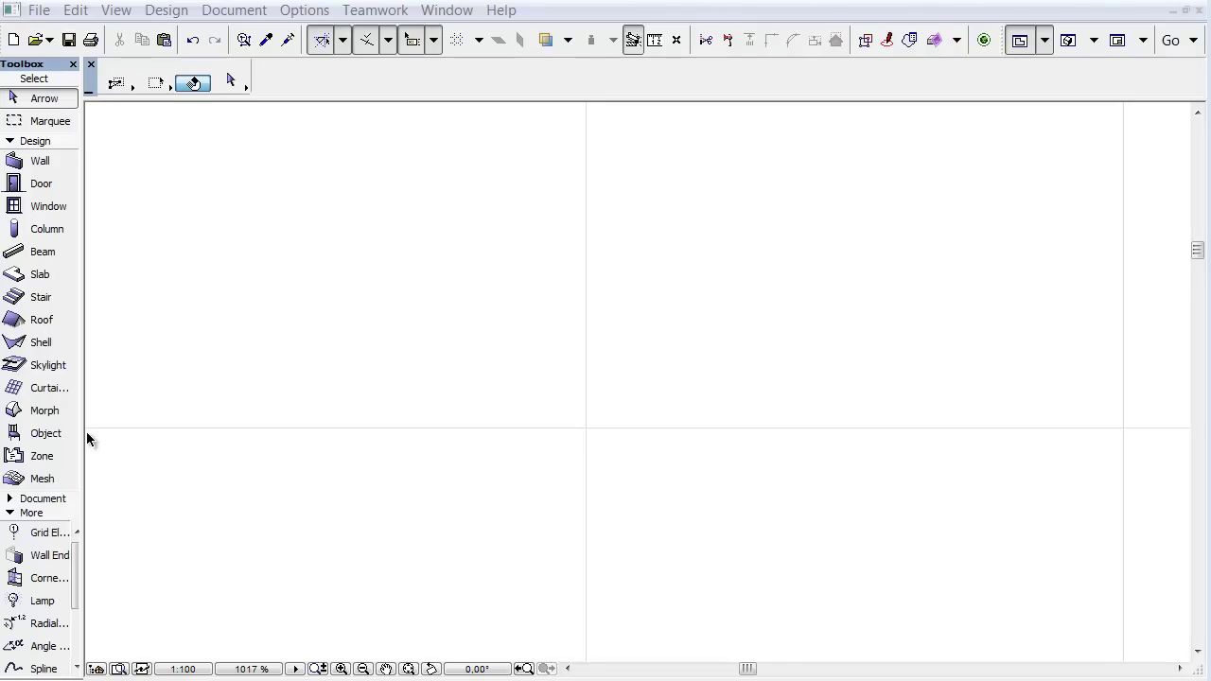
# Open the Object default settings and select the Garden 18 folder under Site Improvements 18
pyautogui.doubleClick(68, 434)
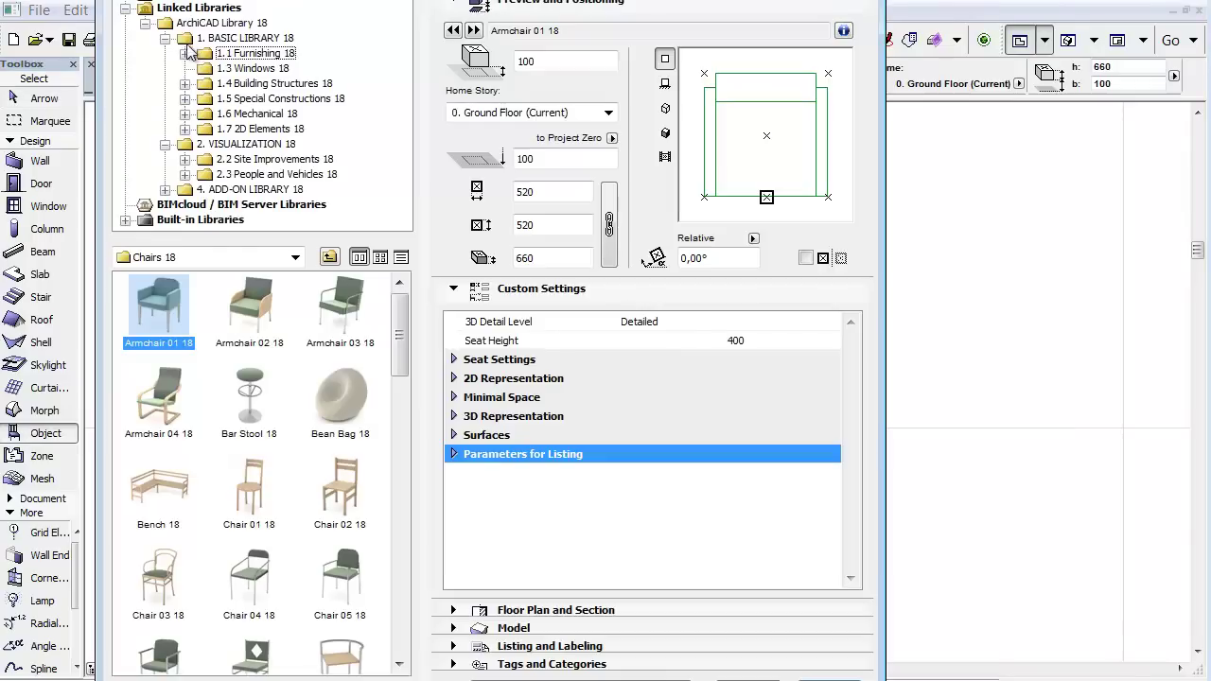
pyautogui.click(186, 159)
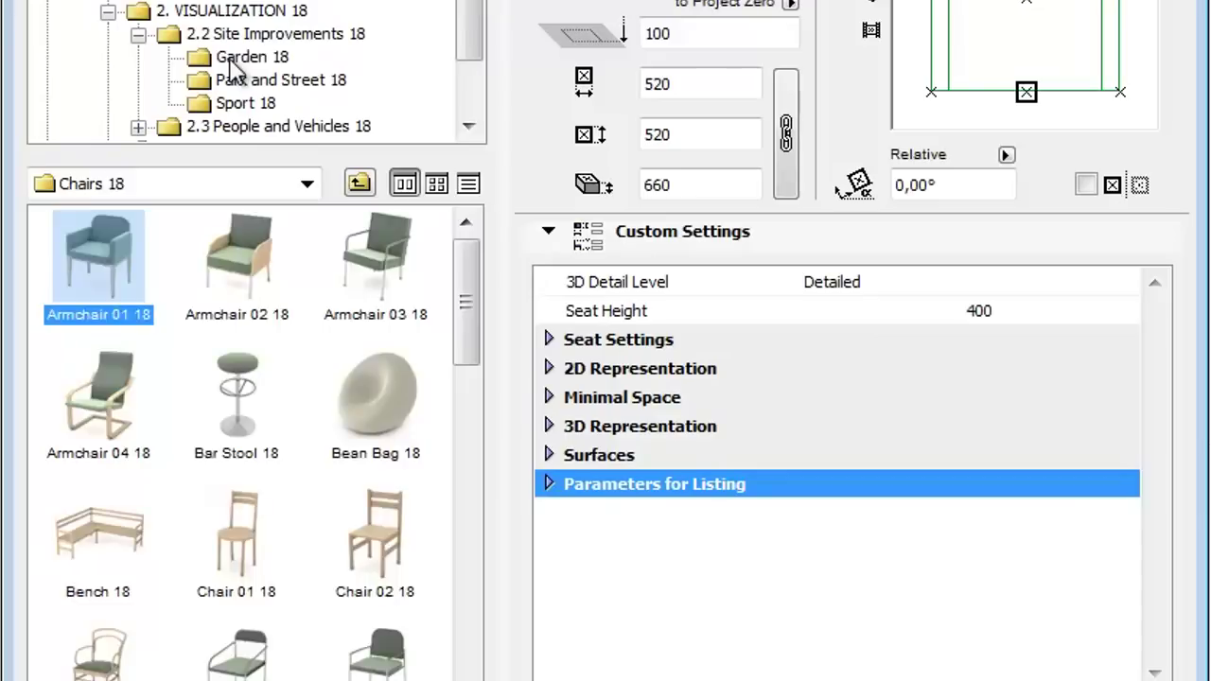
pyautogui.click(251, 175)
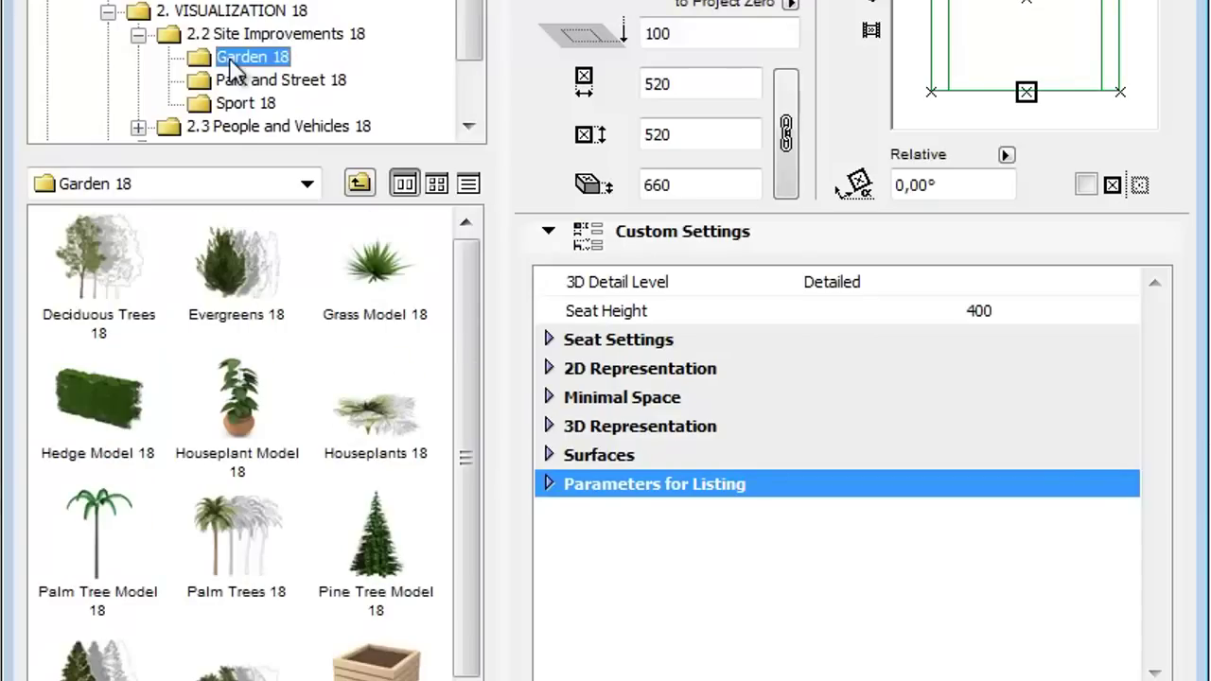
# Review the Deciduous Trees 18 types, then select Evergreens 18 with General 1 type
pyautogui.click(118, 256)
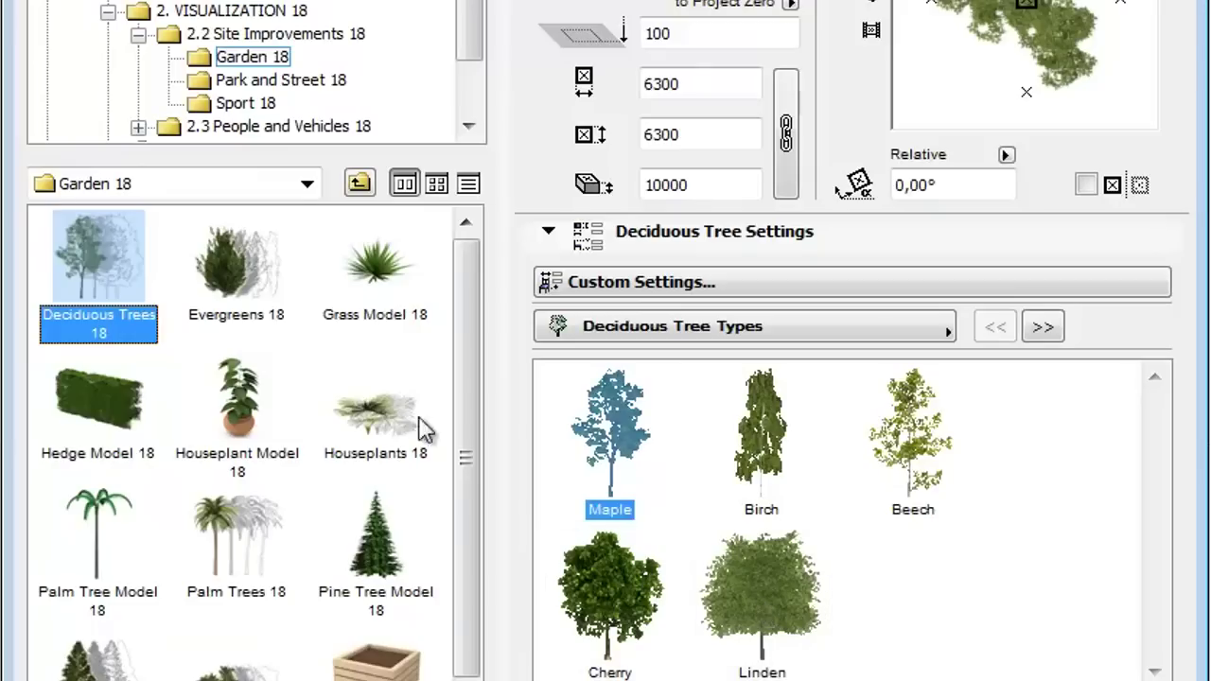
pyautogui.click(210, 261)
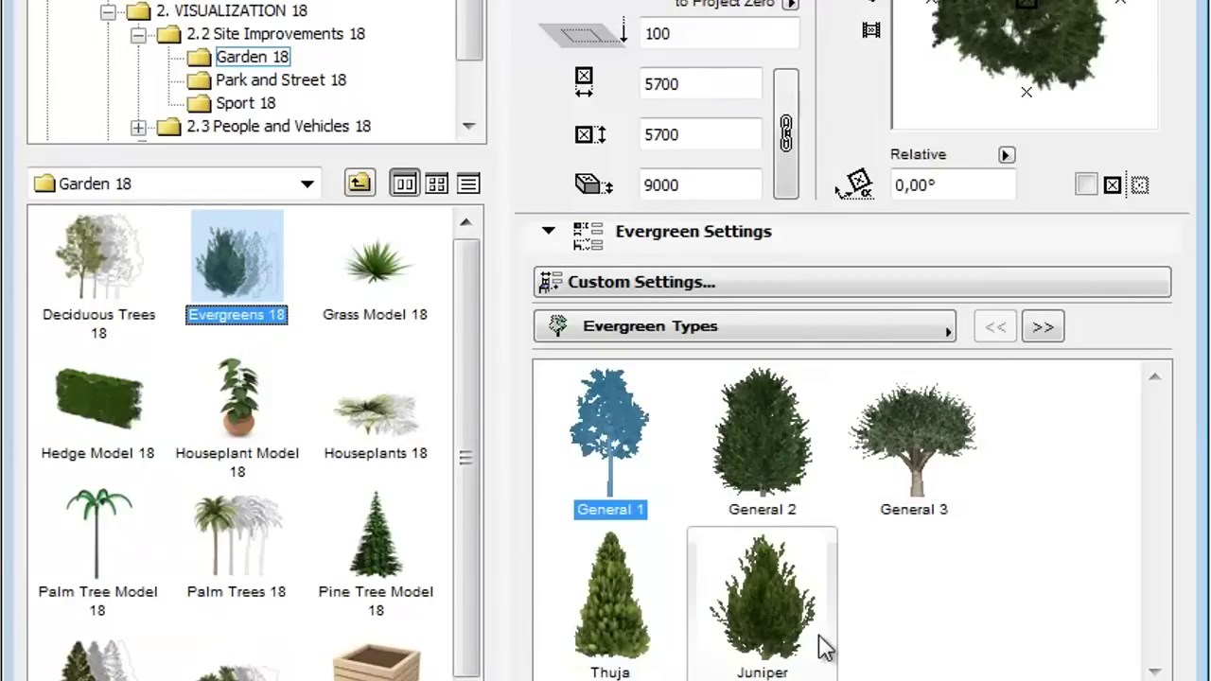
# Select Houseplants 18 and try the Diffenbachia, Sabal Palmetto and Yucca types
pyautogui.click(420, 435)
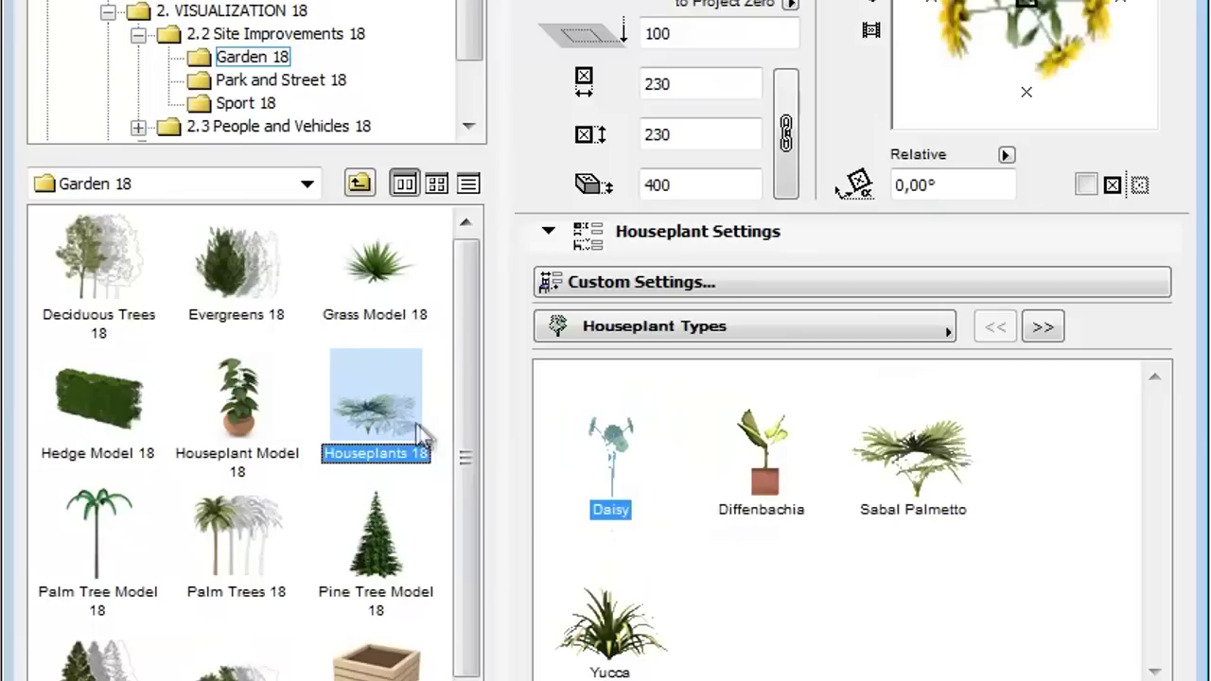
pyautogui.click(829, 522)
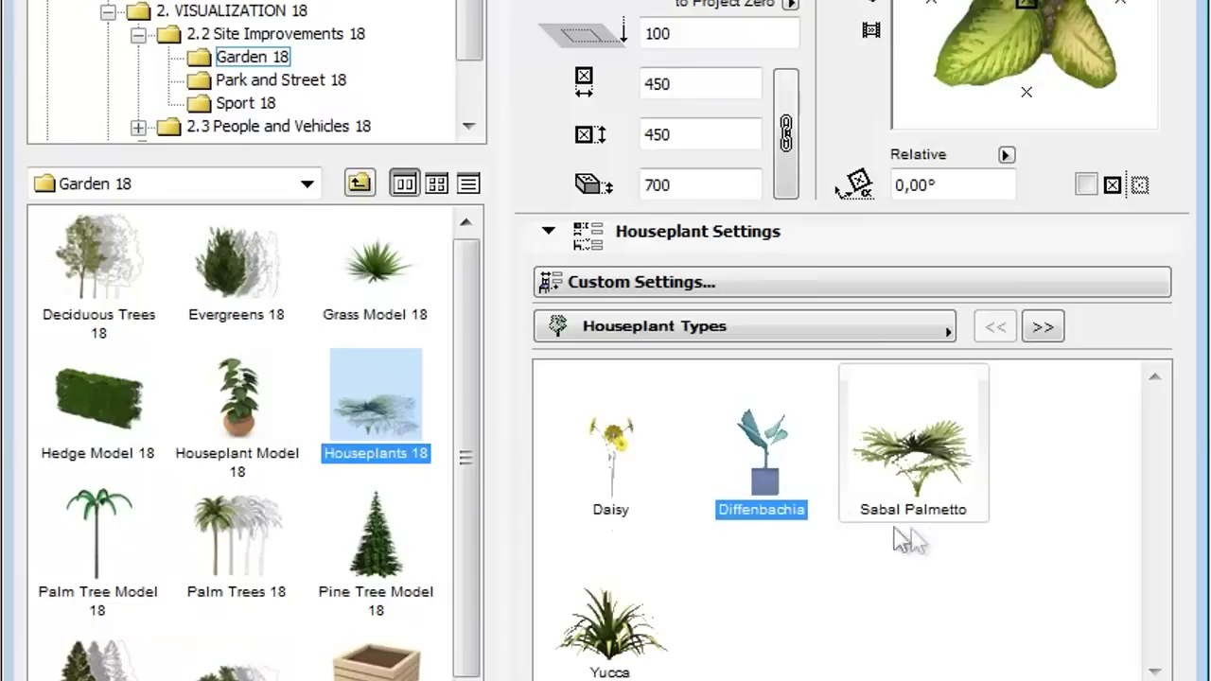
pyautogui.click(989, 520)
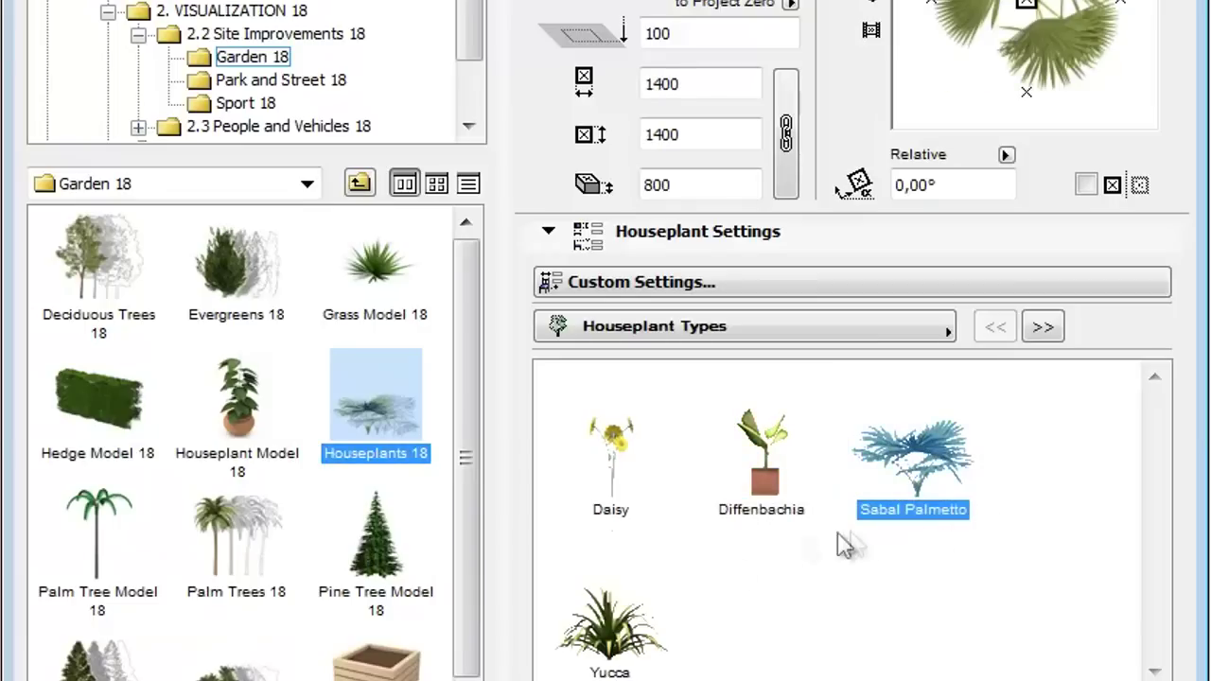
pyautogui.click(649, 619)
# Select Palm Trees 18 and try Canary Date, Common and Sabal Palmetto, ending on Ponytail Palm
pyautogui.click(264, 533)
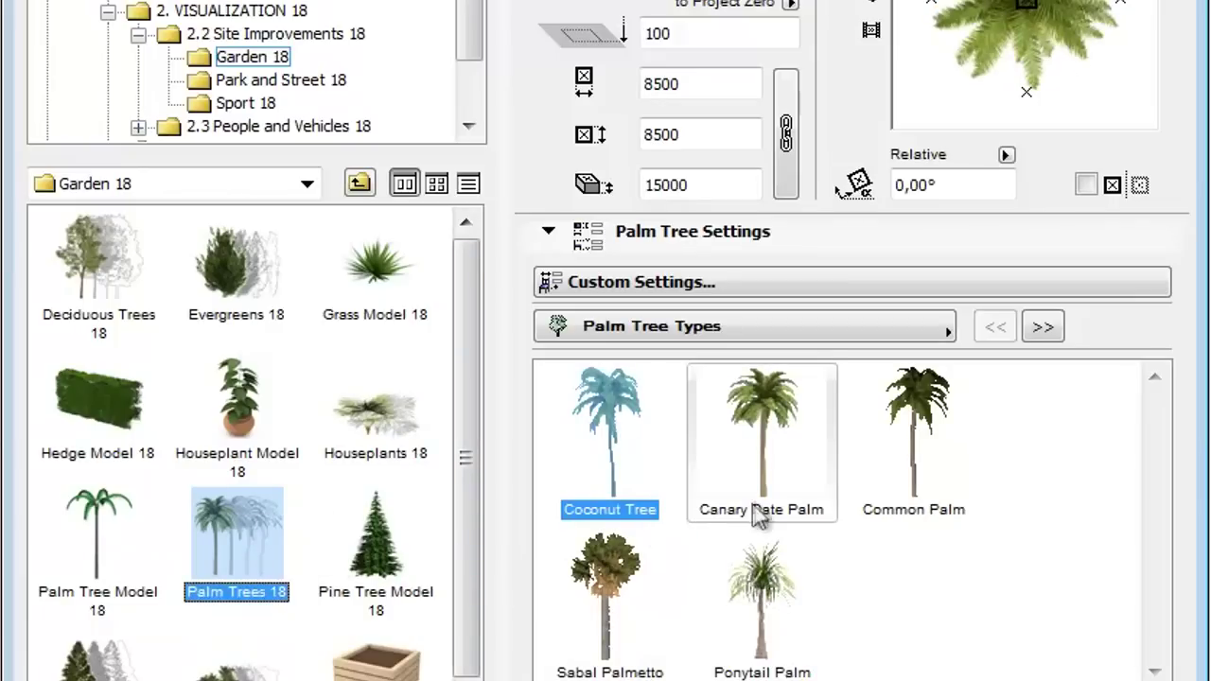
pyautogui.click(783, 501)
pyautogui.click(940, 517)
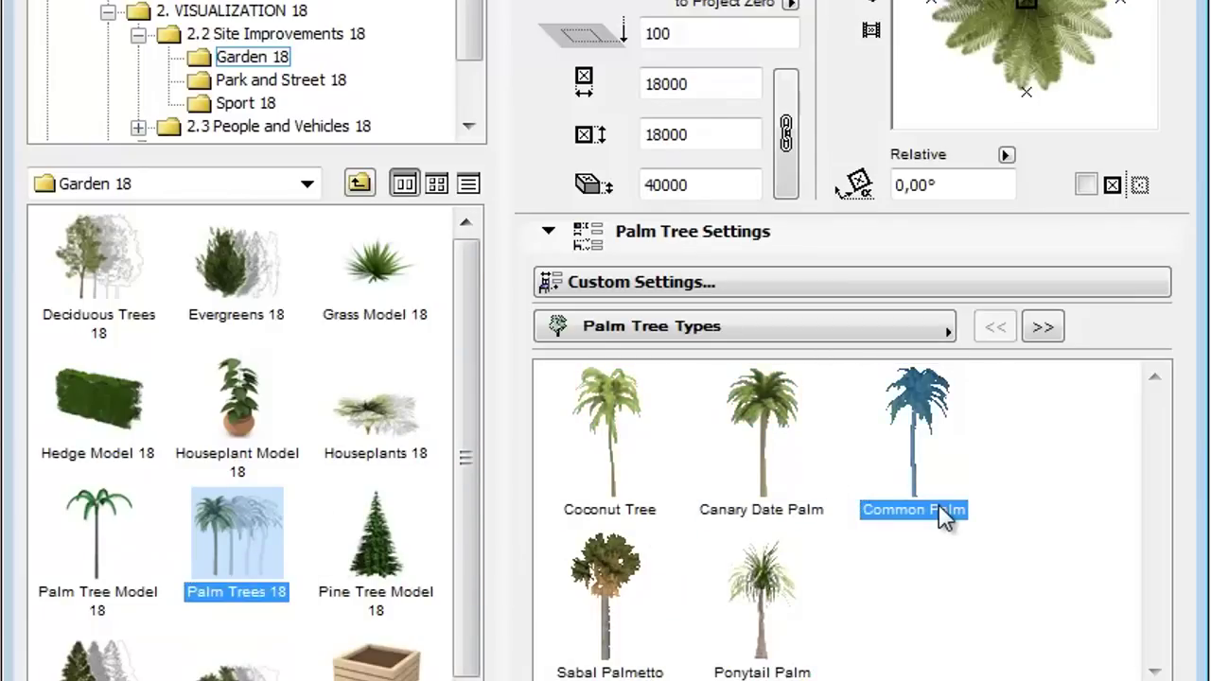
pyautogui.click(627, 594)
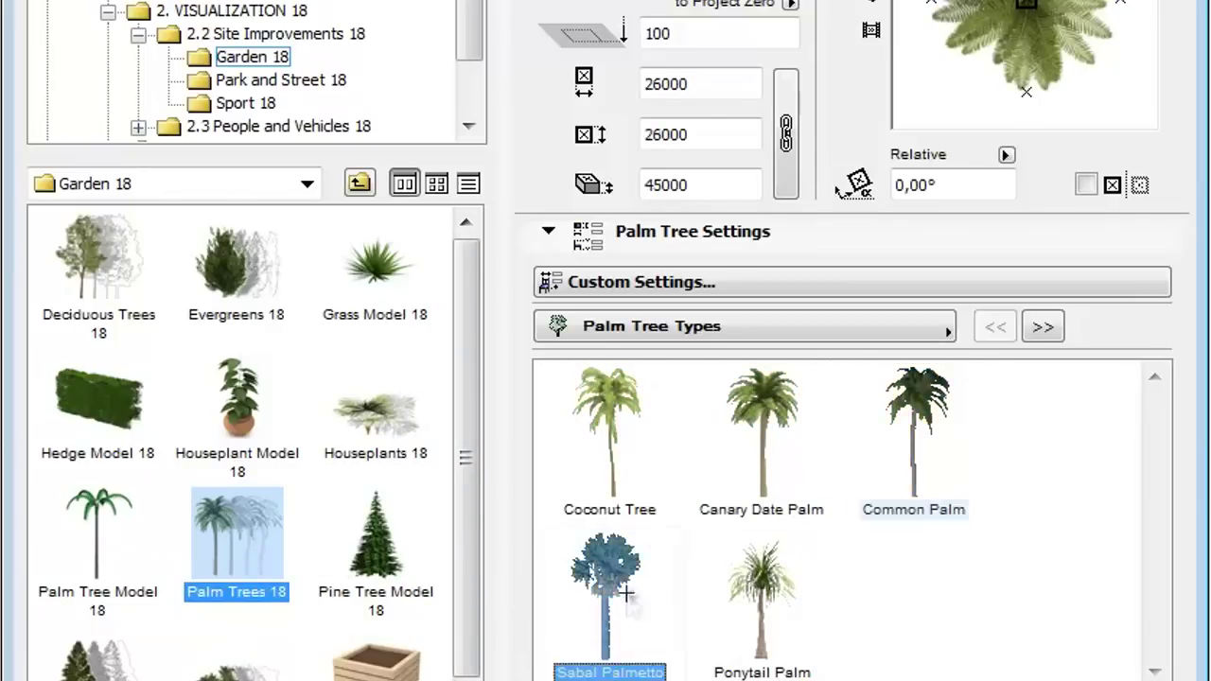
pyautogui.click(811, 622)
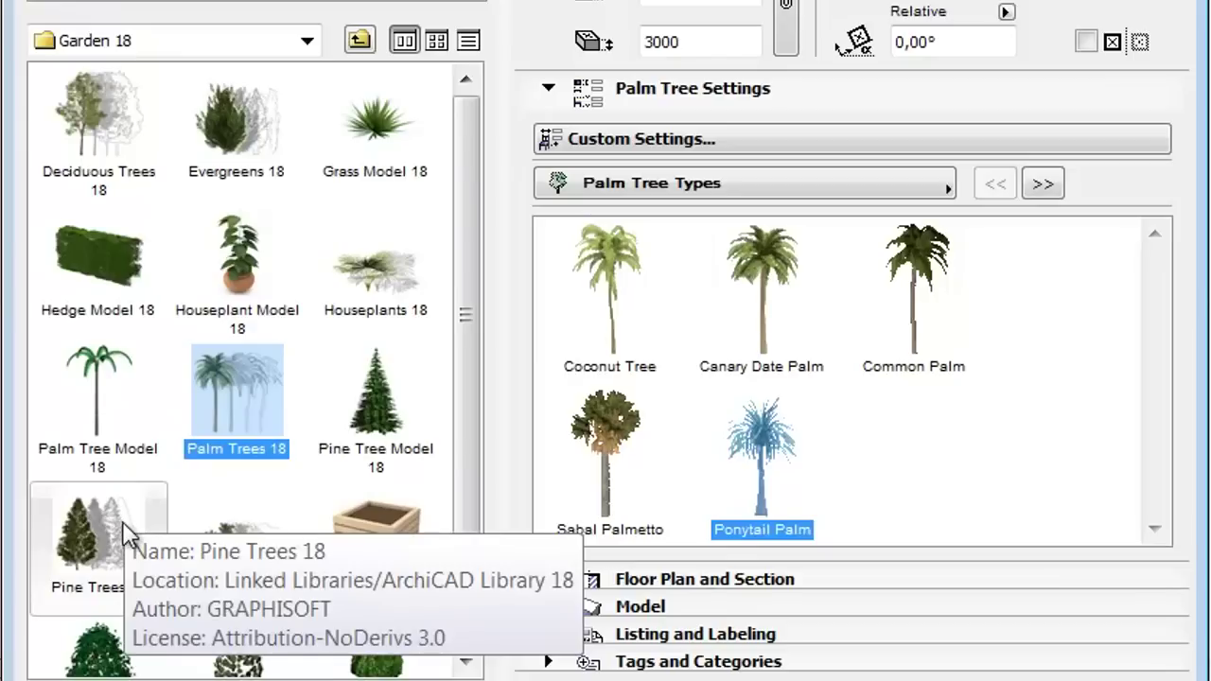
# Select Pine Trees 18 and try the Scots Pine, Abis Grandis and Bonsai types
pyautogui.click(114, 511)
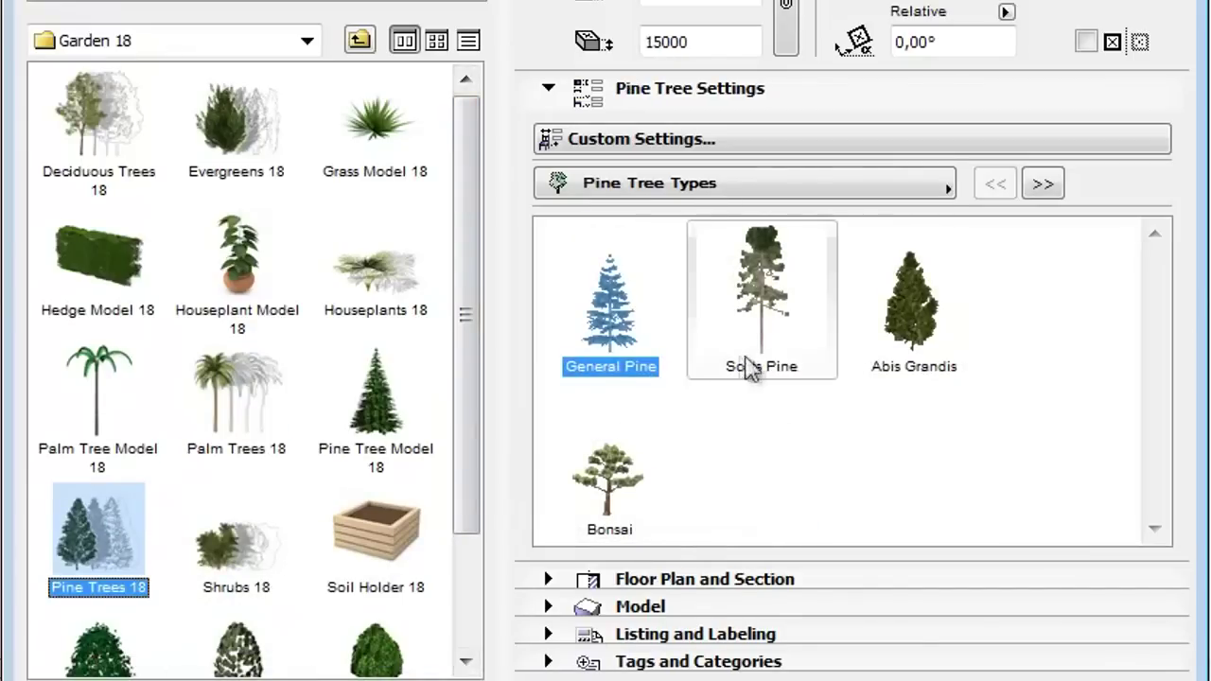
pyautogui.click(823, 365)
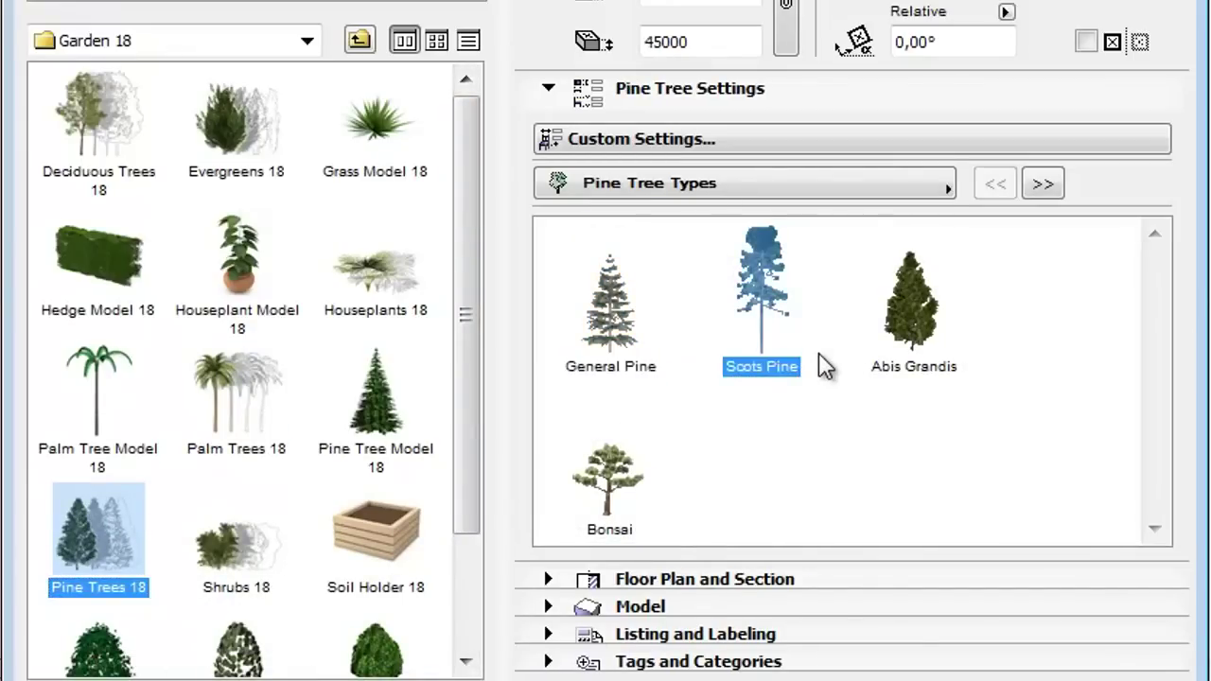
pyautogui.click(951, 357)
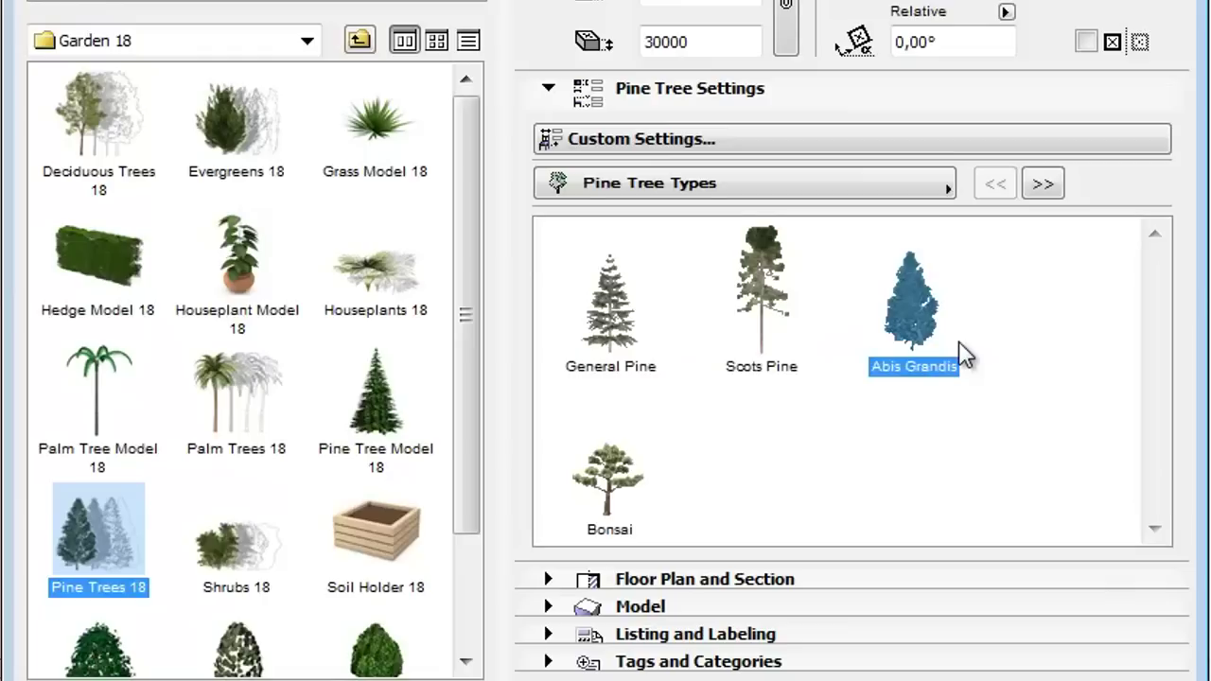
pyautogui.click(667, 506)
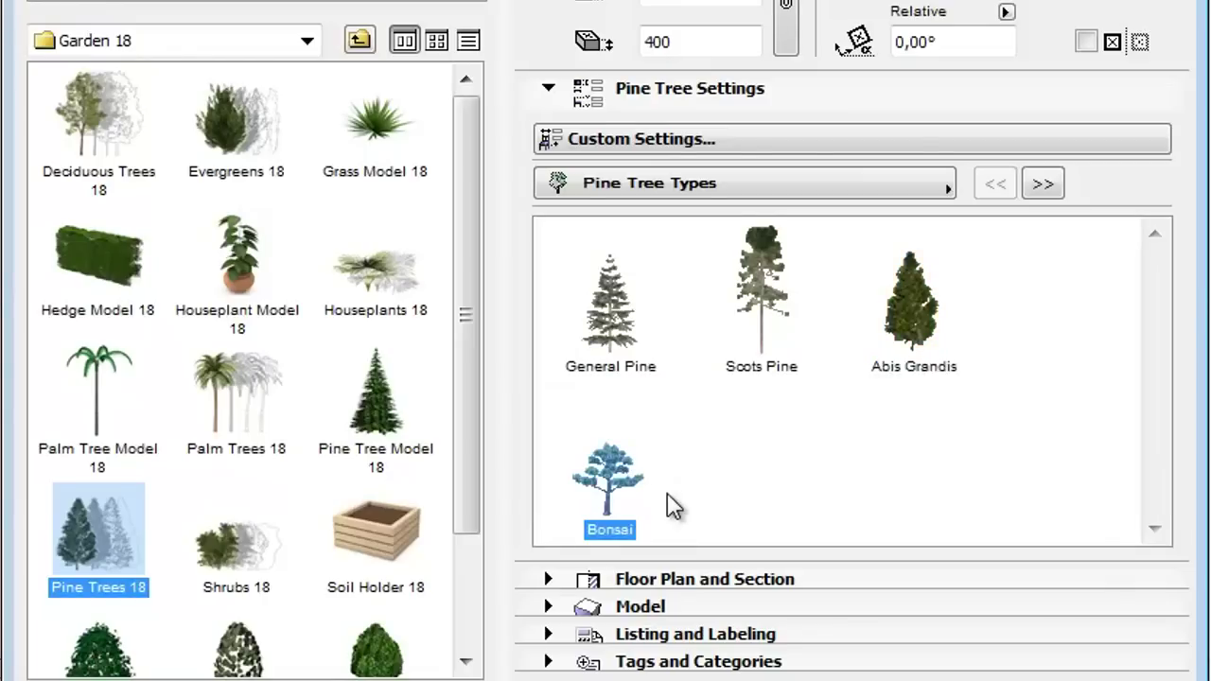
pyautogui.moveTo(236, 540)
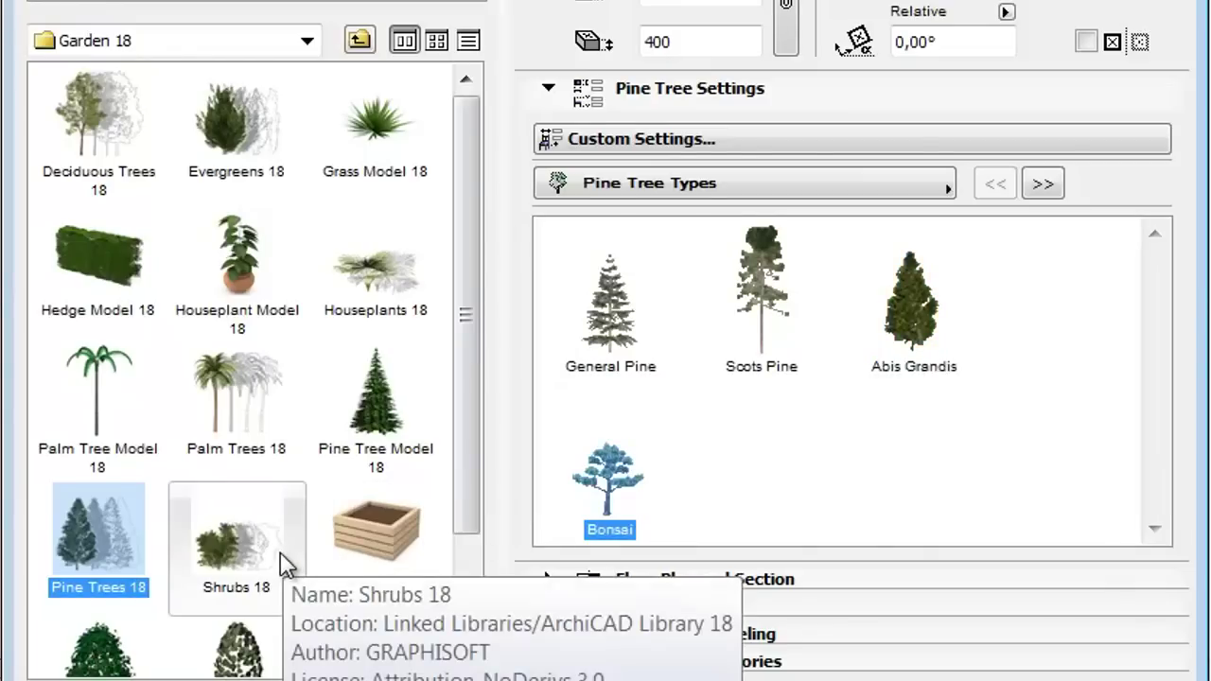
# Select Shrubs 18 and try Hazel and Elderberry, ending on the Rose type
pyautogui.click(285, 566)
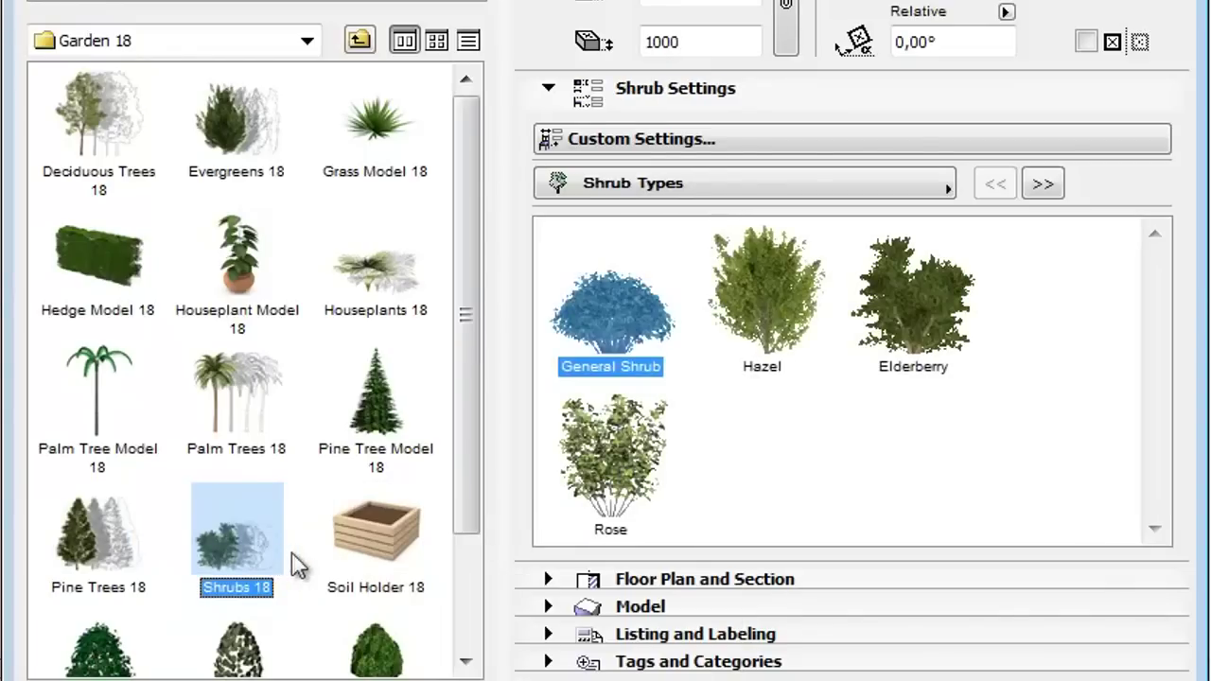
pyautogui.click(812, 358)
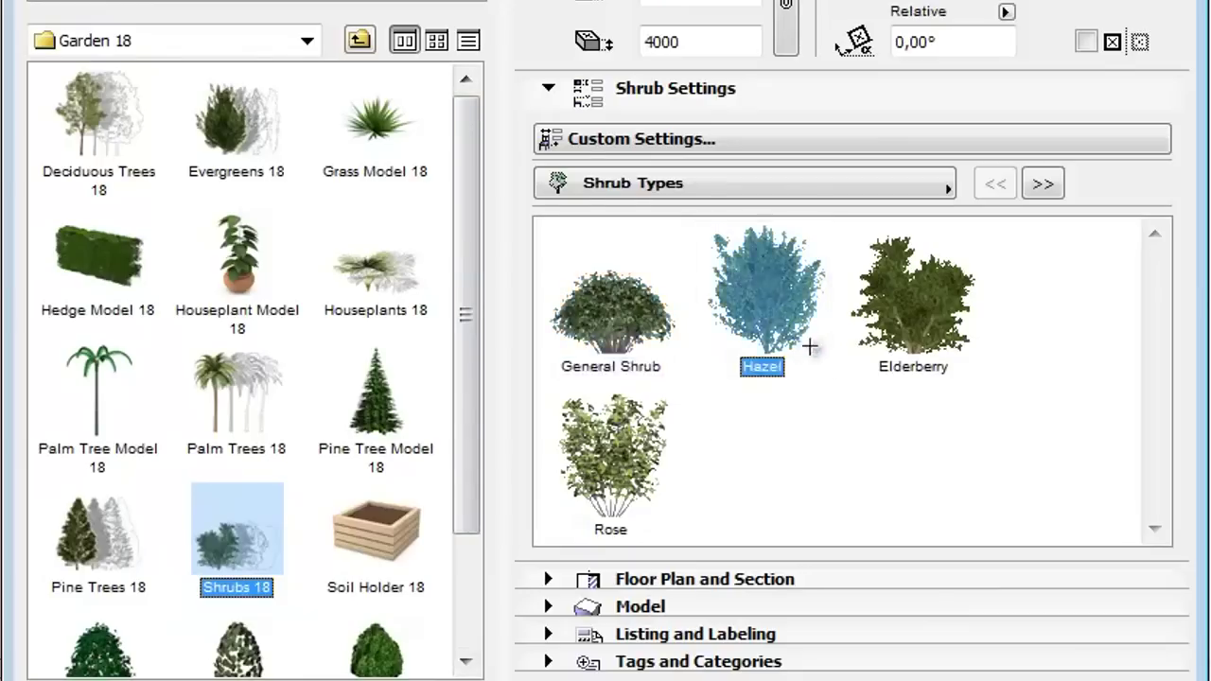
pyautogui.click(984, 369)
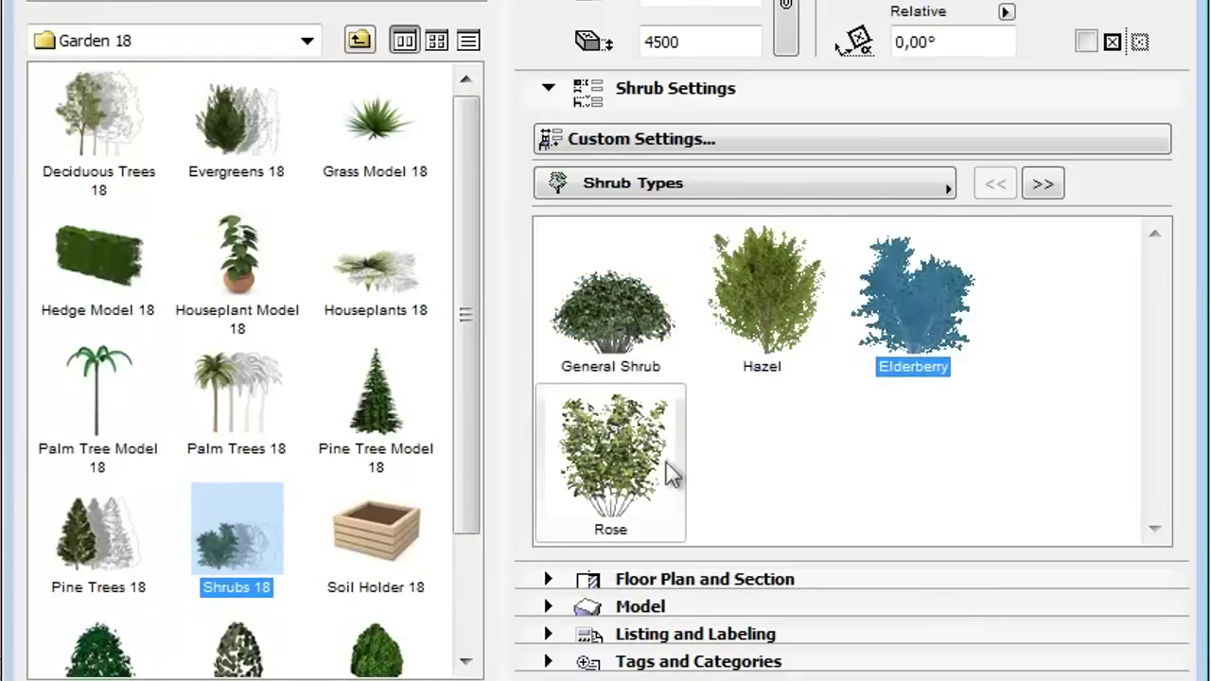
pyautogui.click(668, 477)
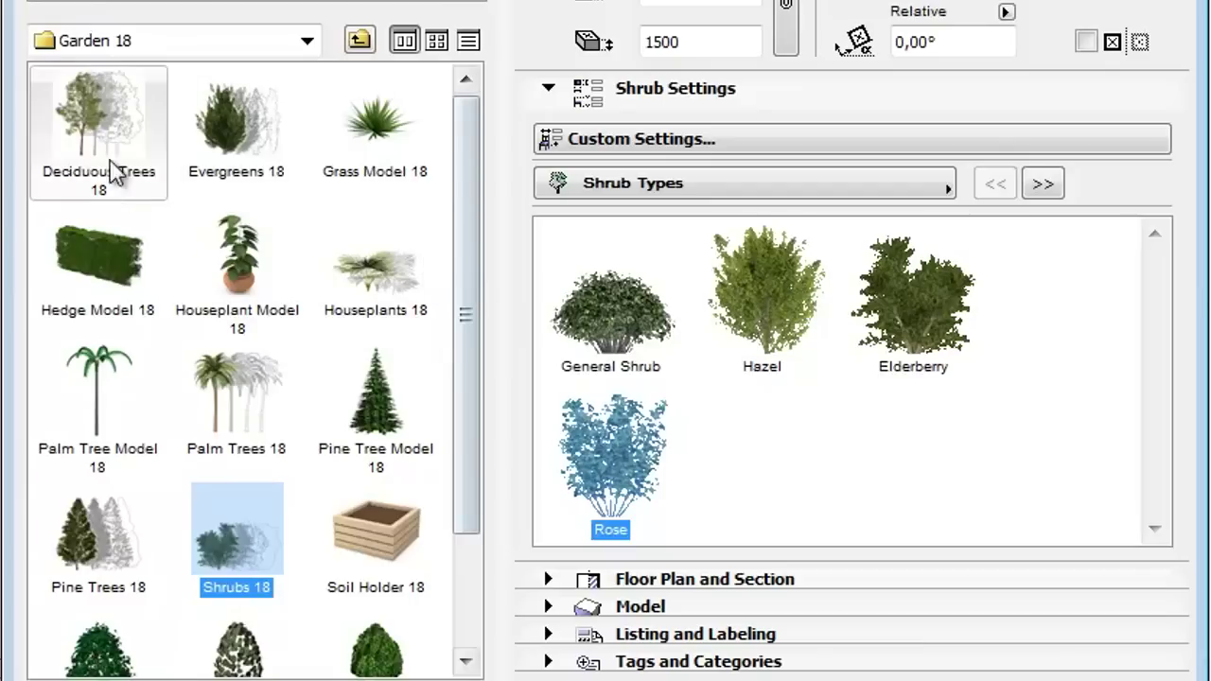
# Reselect Deciduous Trees 18 with the Maple type and bring up its settings page list
pyautogui.click(108, 110)
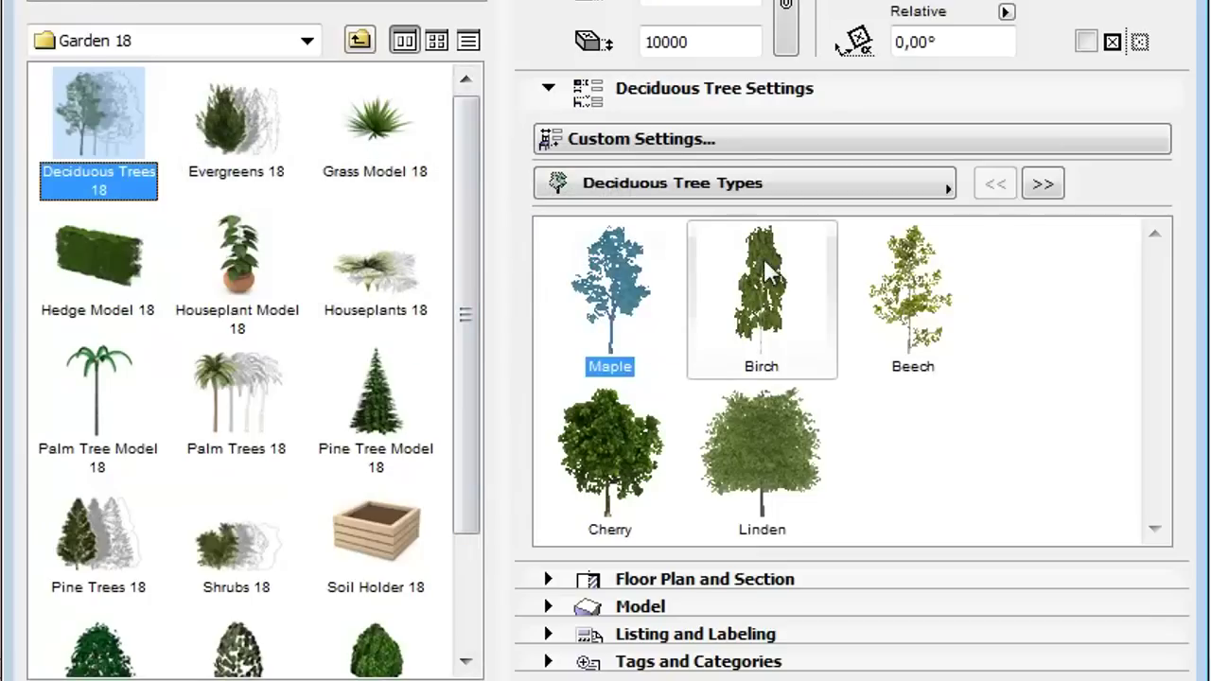
pyautogui.click(899, 190)
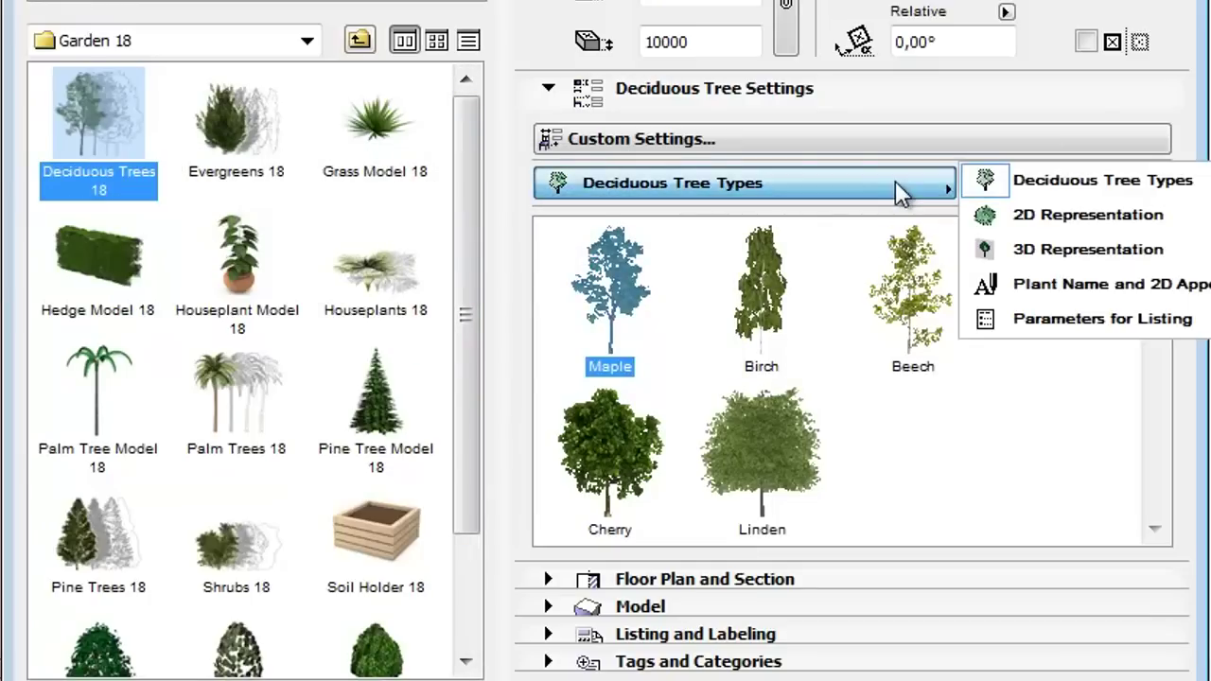
# Go to the 2D Representation page and toggle Use Custom Picture on, then off
pyautogui.click(1045, 215)
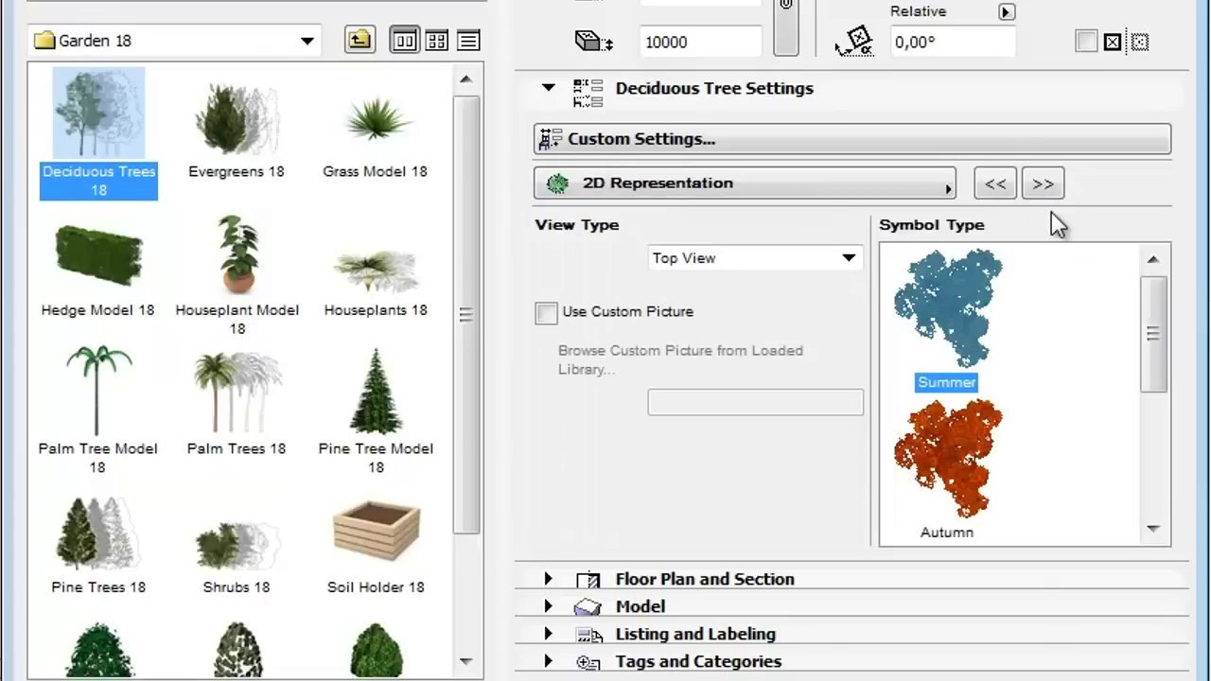
pyautogui.moveTo(1151, 281); pyautogui.dragTo(1161, 417)
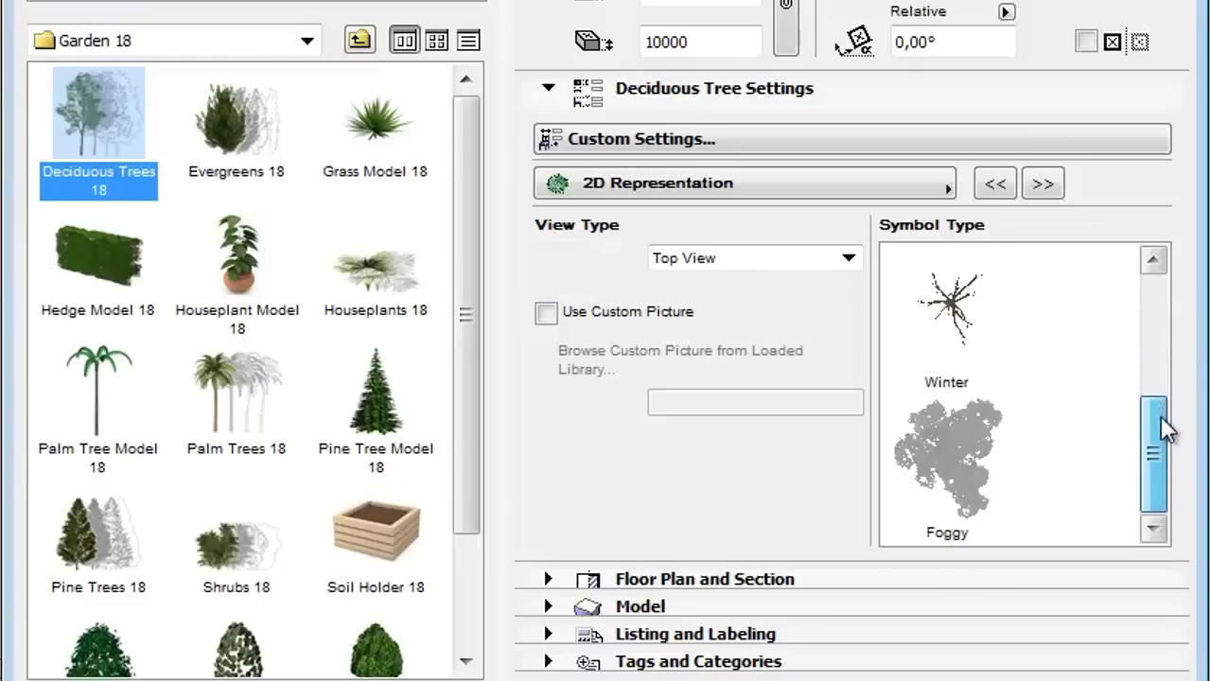
pyautogui.click(547, 313)
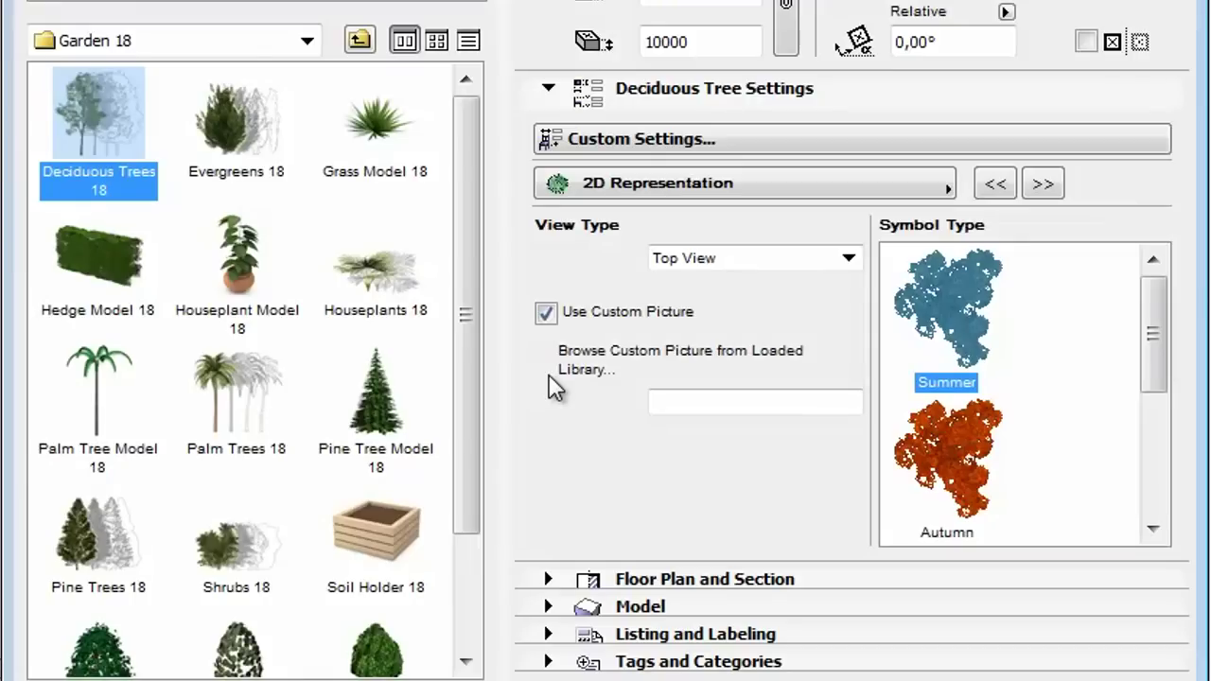
pyautogui.click(545, 313)
# Try Side View, Symbolic Top View and Symbolic Side View, then set View Type back to Top View
pyautogui.click(849, 259)
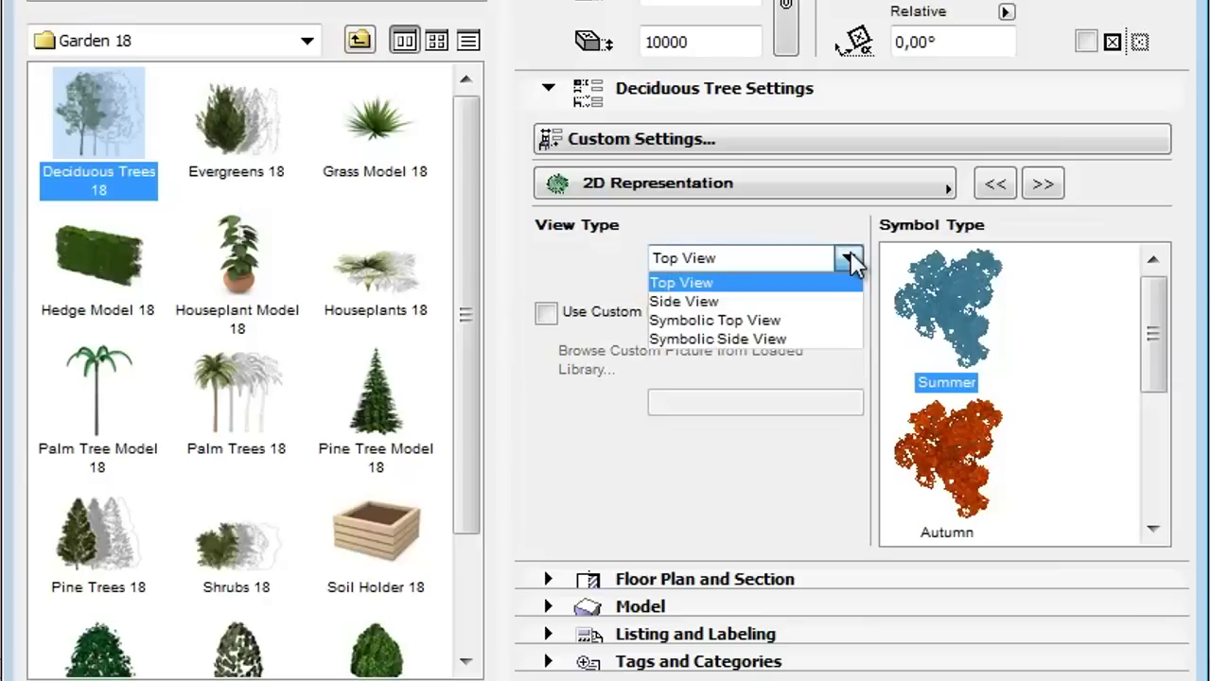
pyautogui.click(842, 297)
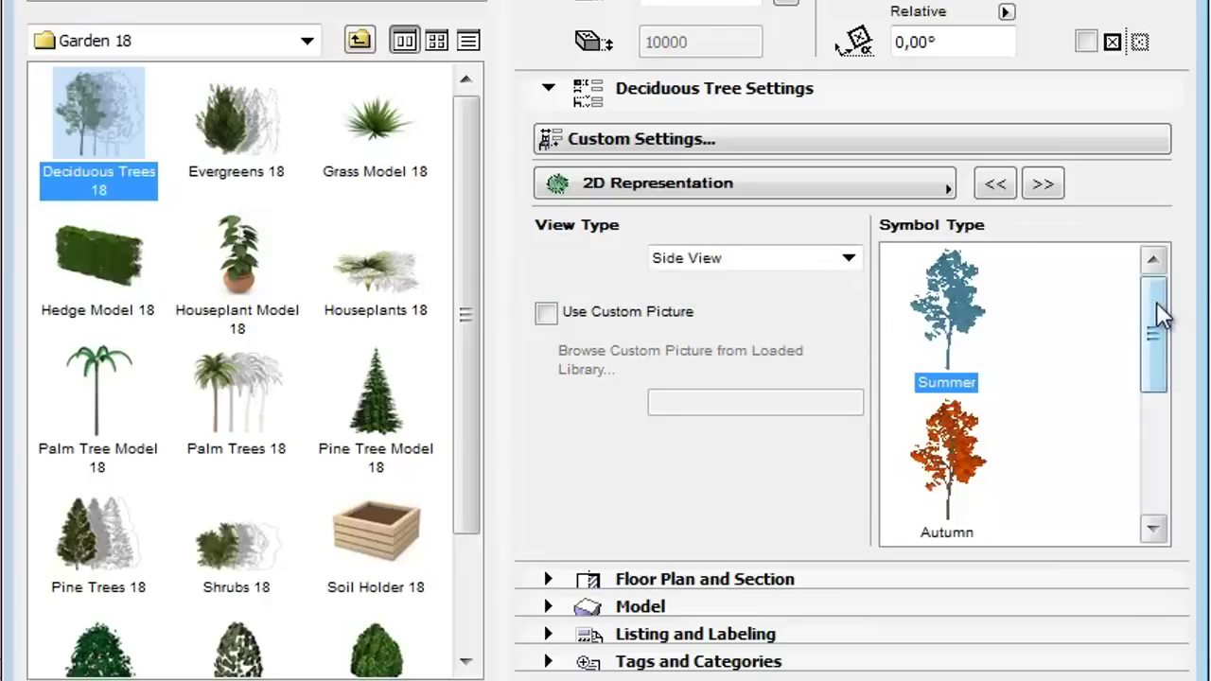
pyautogui.moveTo(1156, 302)
pyautogui.mouseDown()
pyautogui.moveTo(1155, 414)
pyautogui.moveTo(1154, 287)
pyautogui.mouseUp()
pyautogui.click(849, 264)
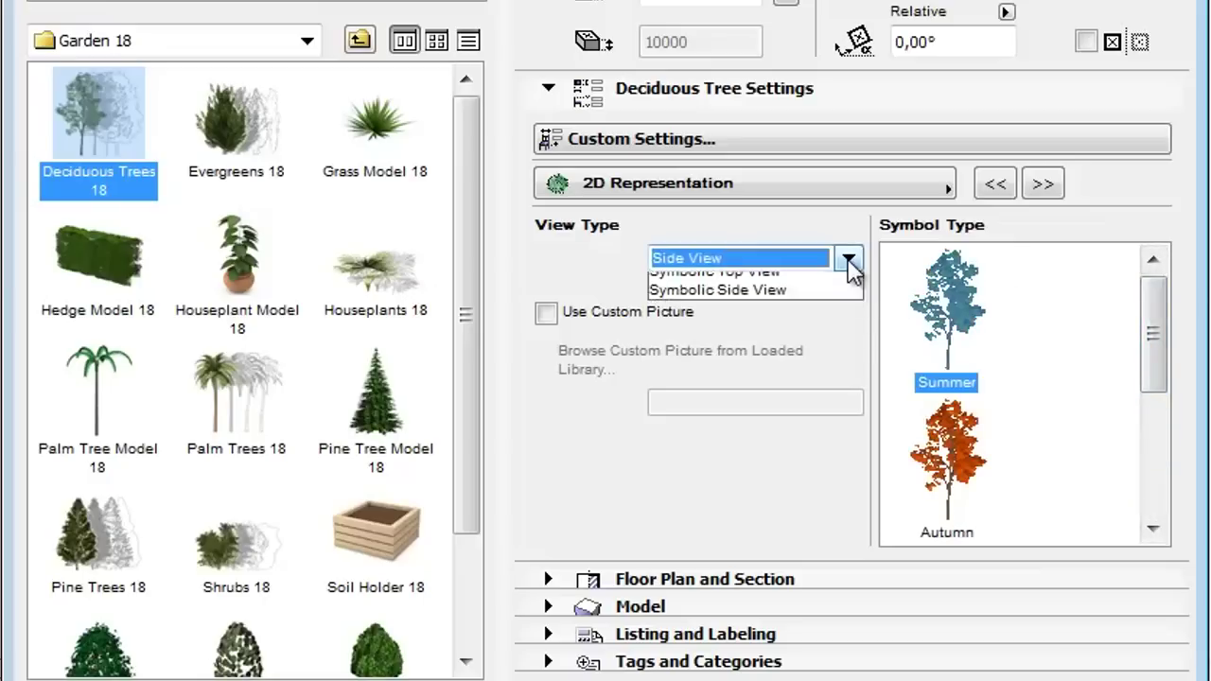
pyautogui.click(829, 318)
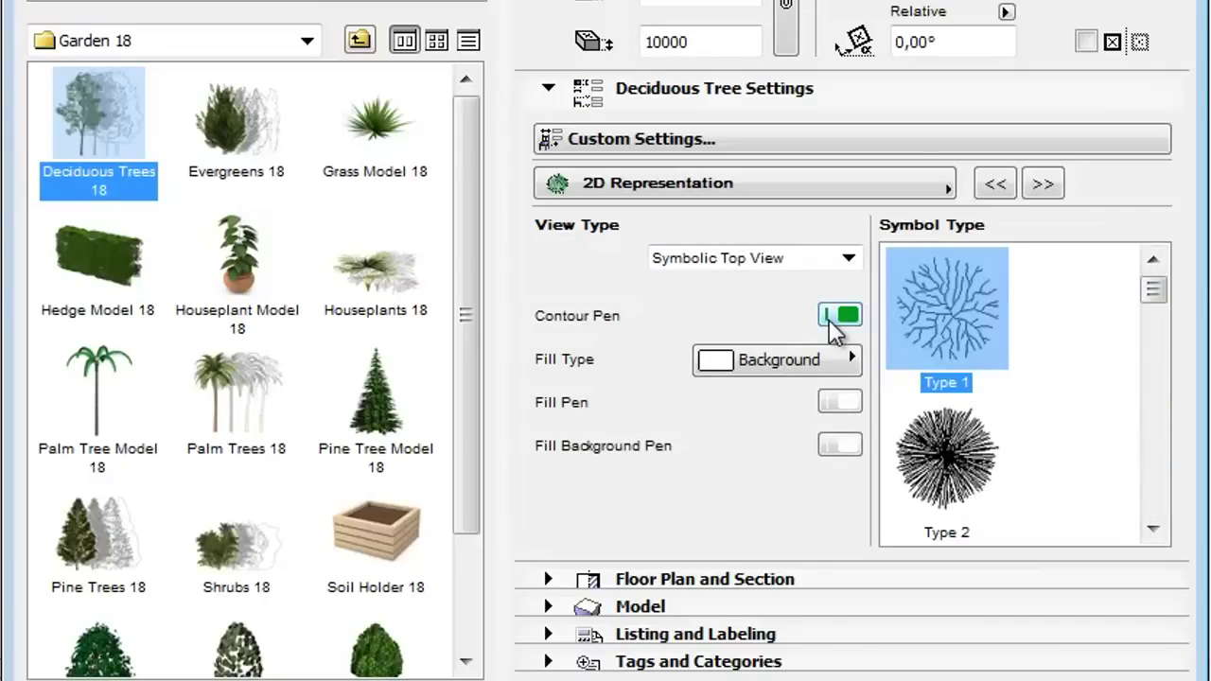
pyautogui.click(849, 259)
pyautogui.click(825, 330)
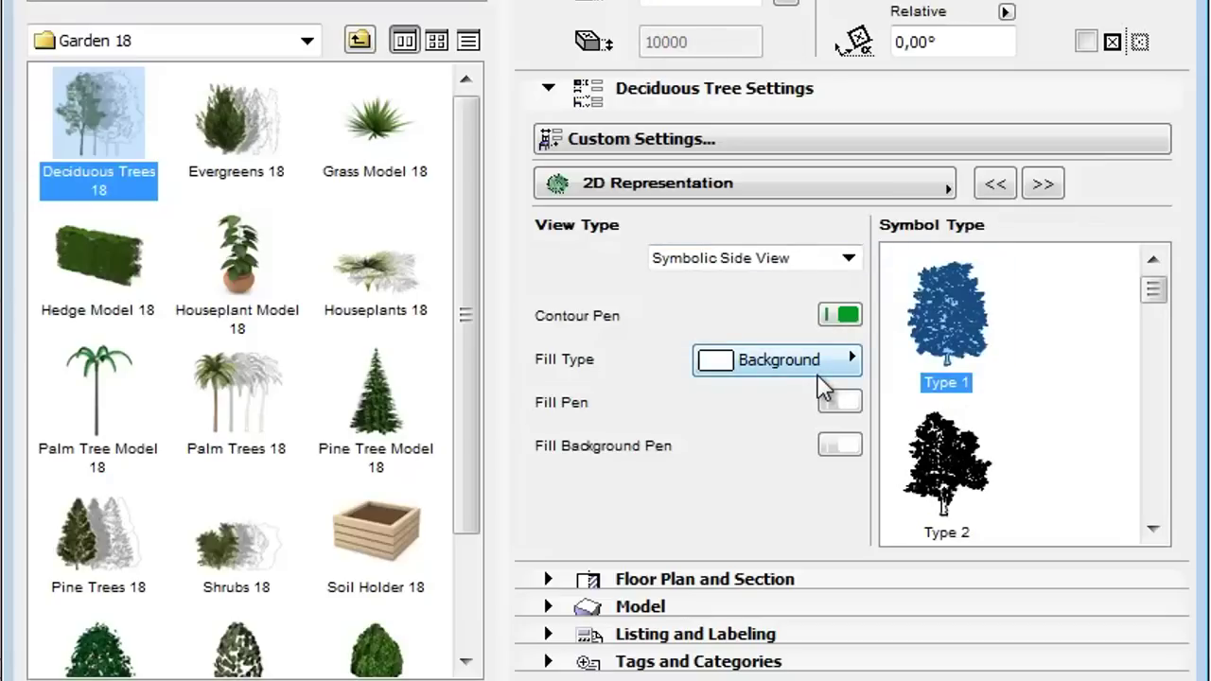
pyautogui.click(849, 259)
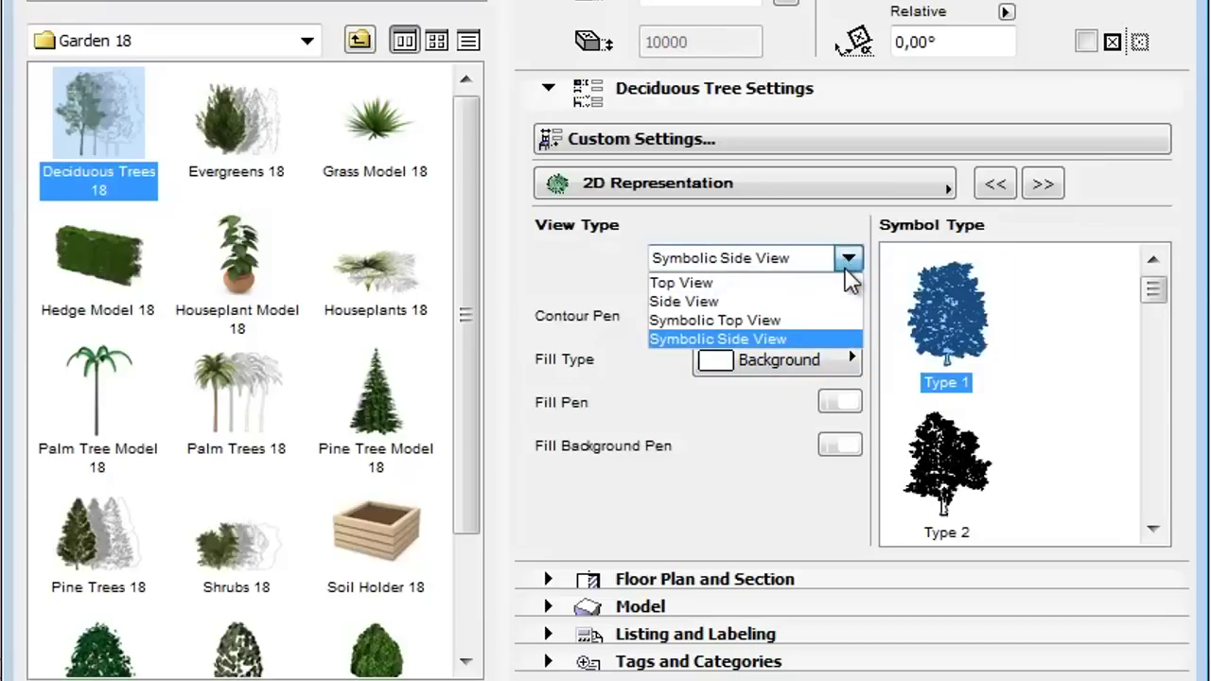
pyautogui.click(847, 282)
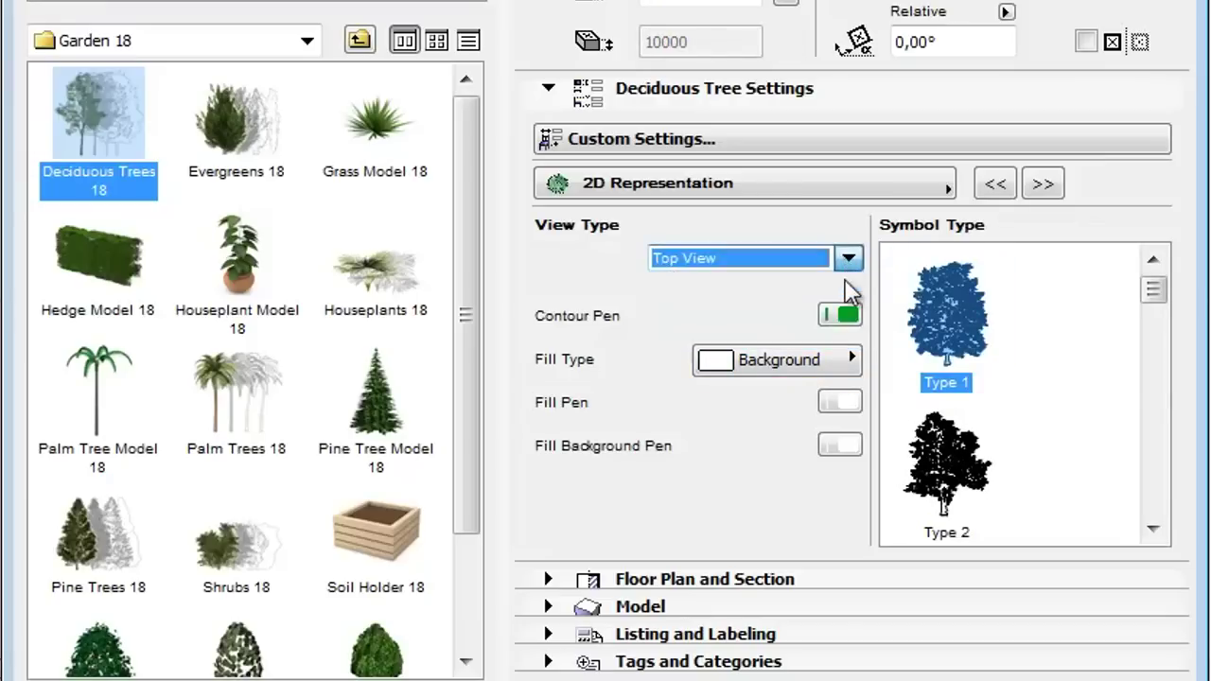
# On the 3D Representation page, keep Show Picture in 3D on and choose Top View
pyautogui.click(840, 182)
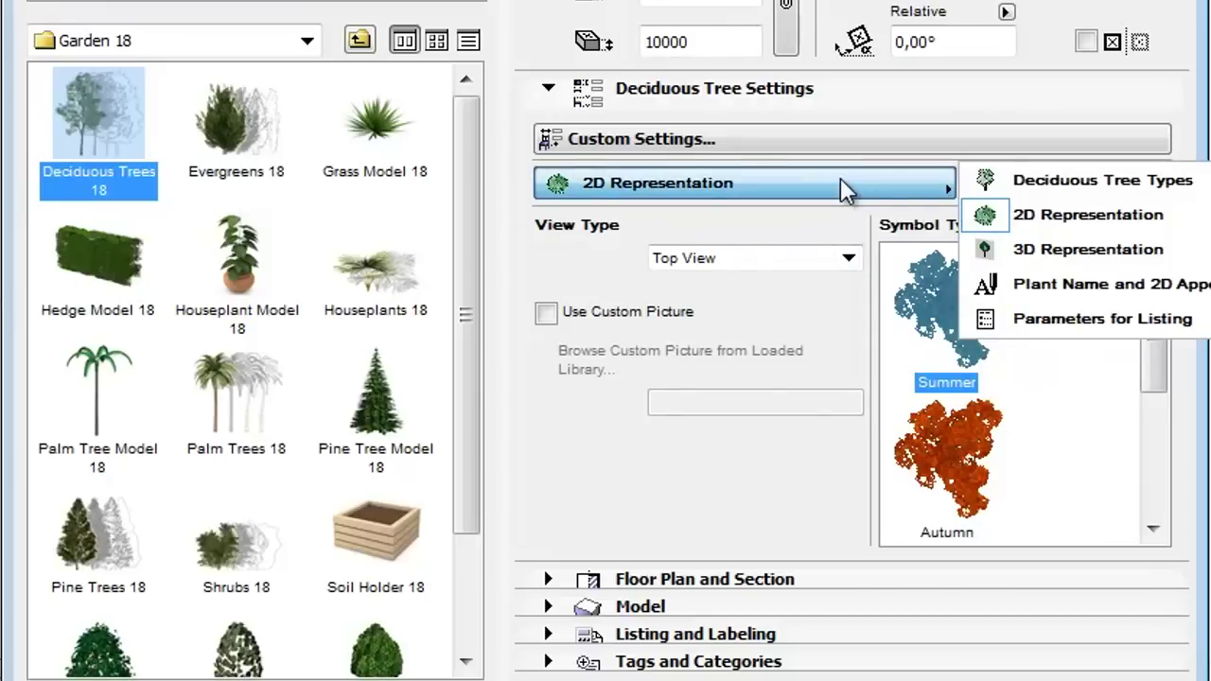
pyautogui.click(1086, 248)
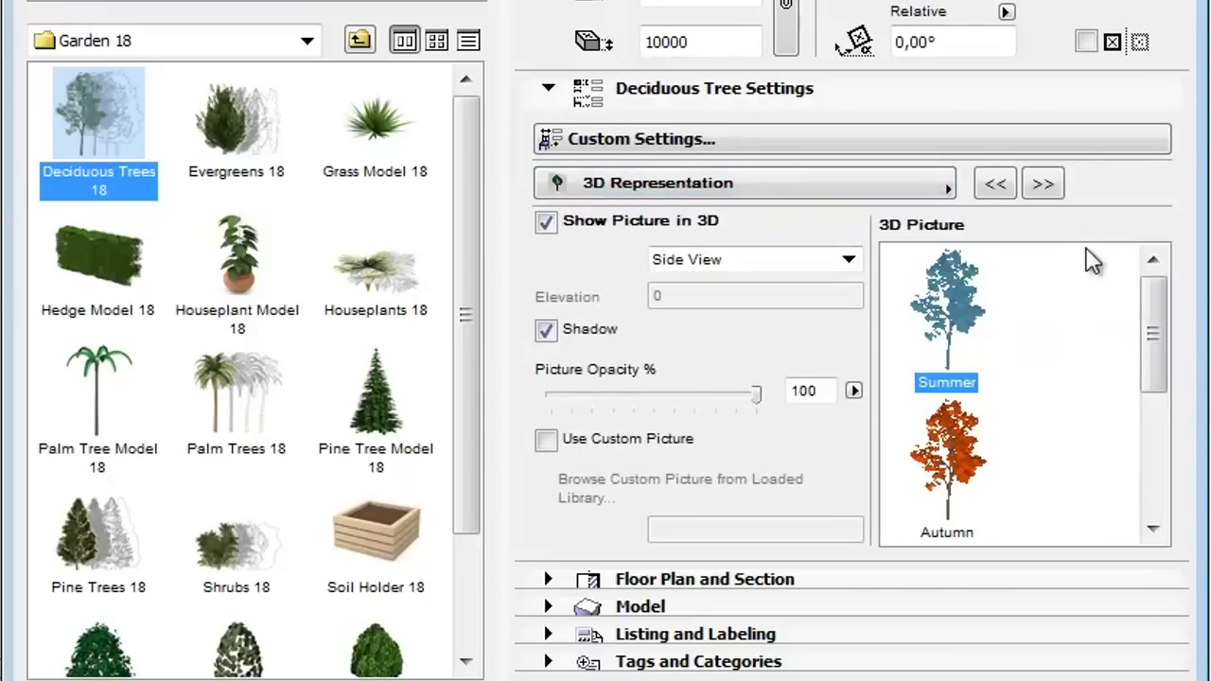
pyautogui.click(548, 225)
pyautogui.click(548, 225)
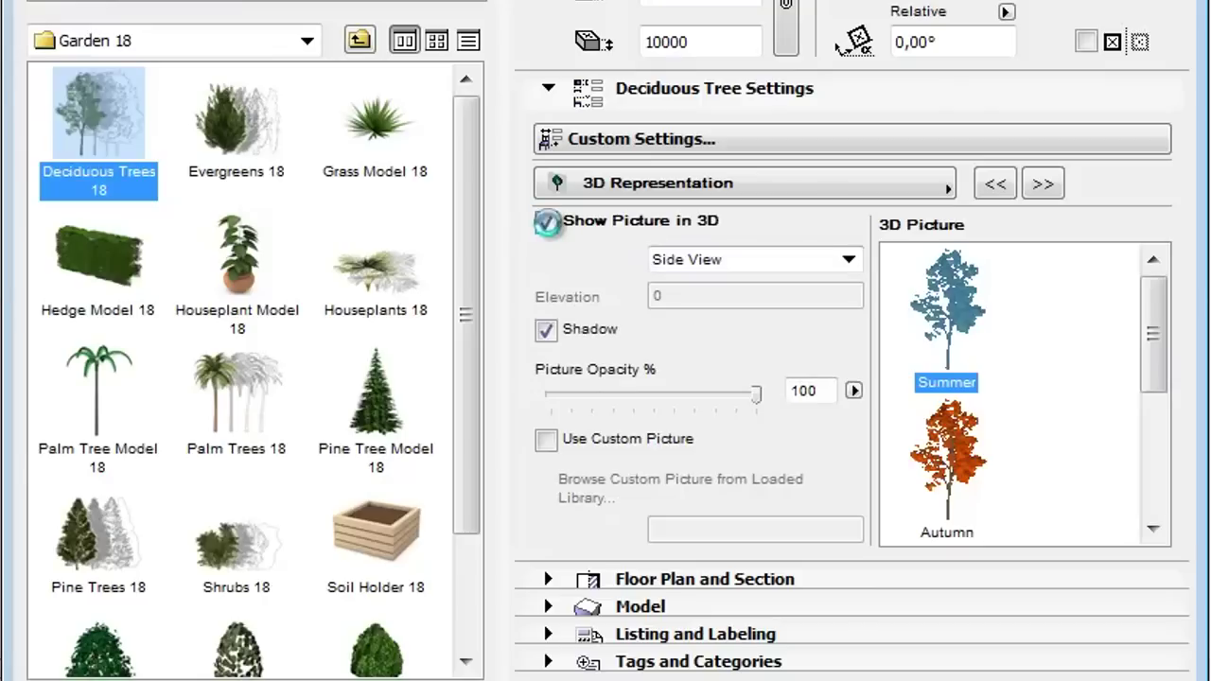
pyautogui.click(847, 261)
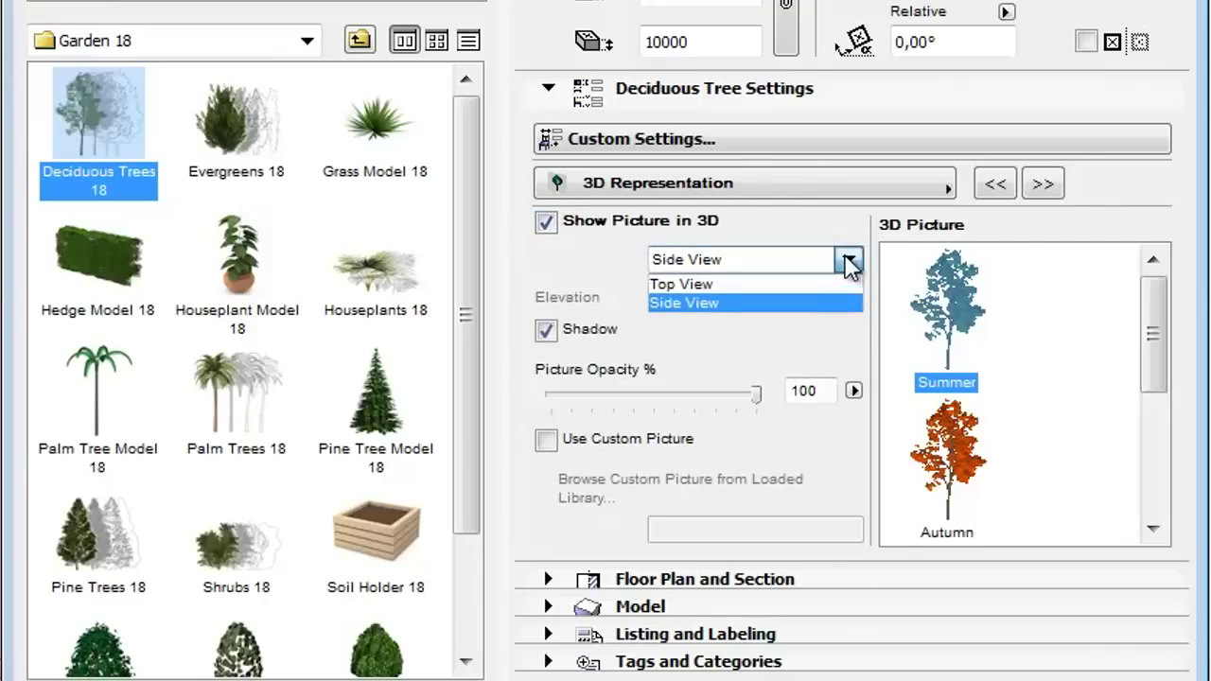
pyautogui.click(837, 280)
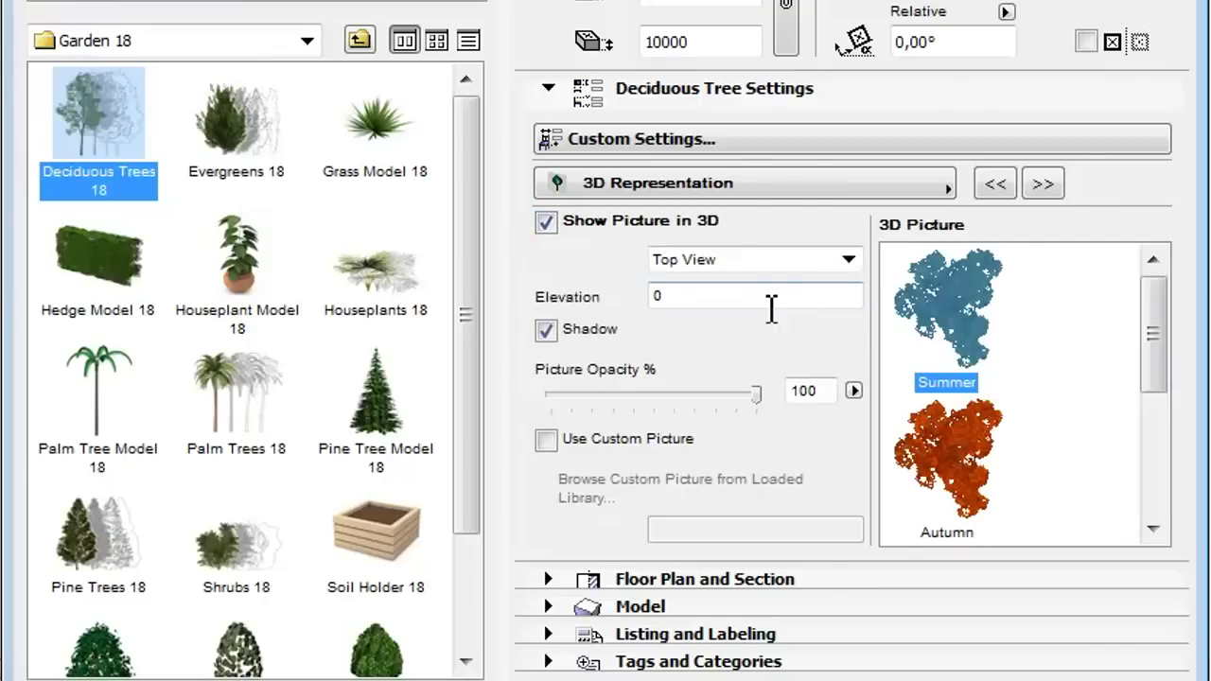
# Edit the picture elevation, test Opacity and return it to 100, leaving custom picture off
pyautogui.click(742, 301)
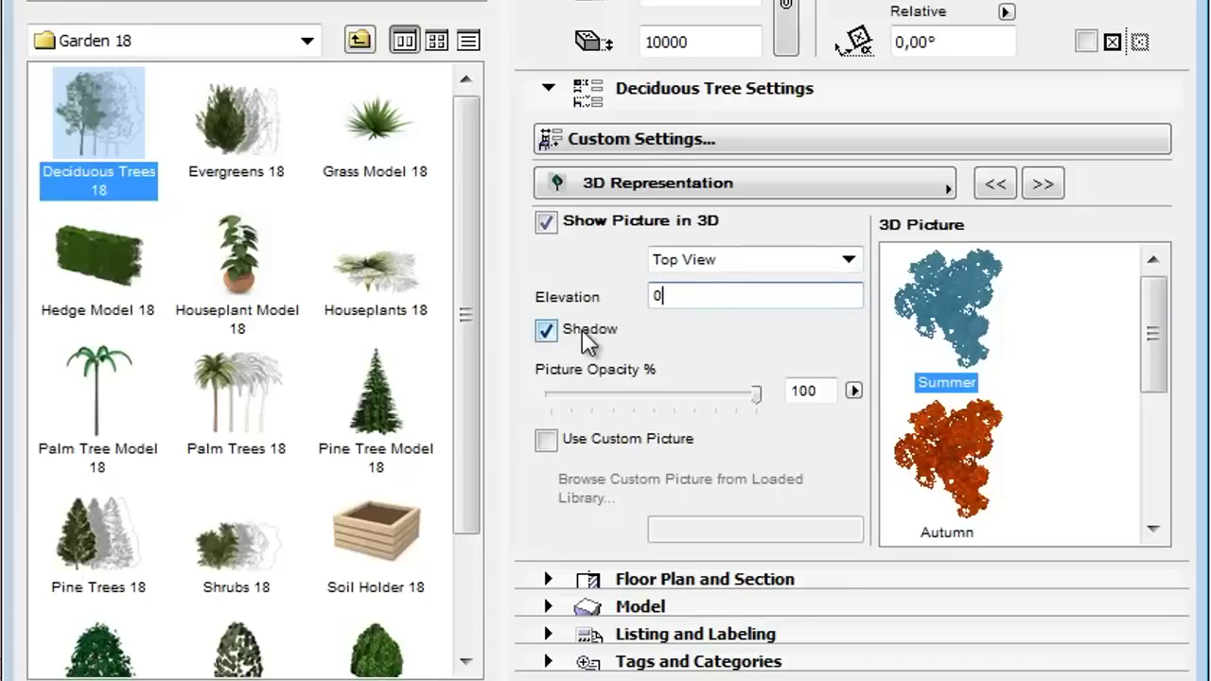
pyautogui.moveTo(757, 393); pyautogui.dragTo(672, 401)
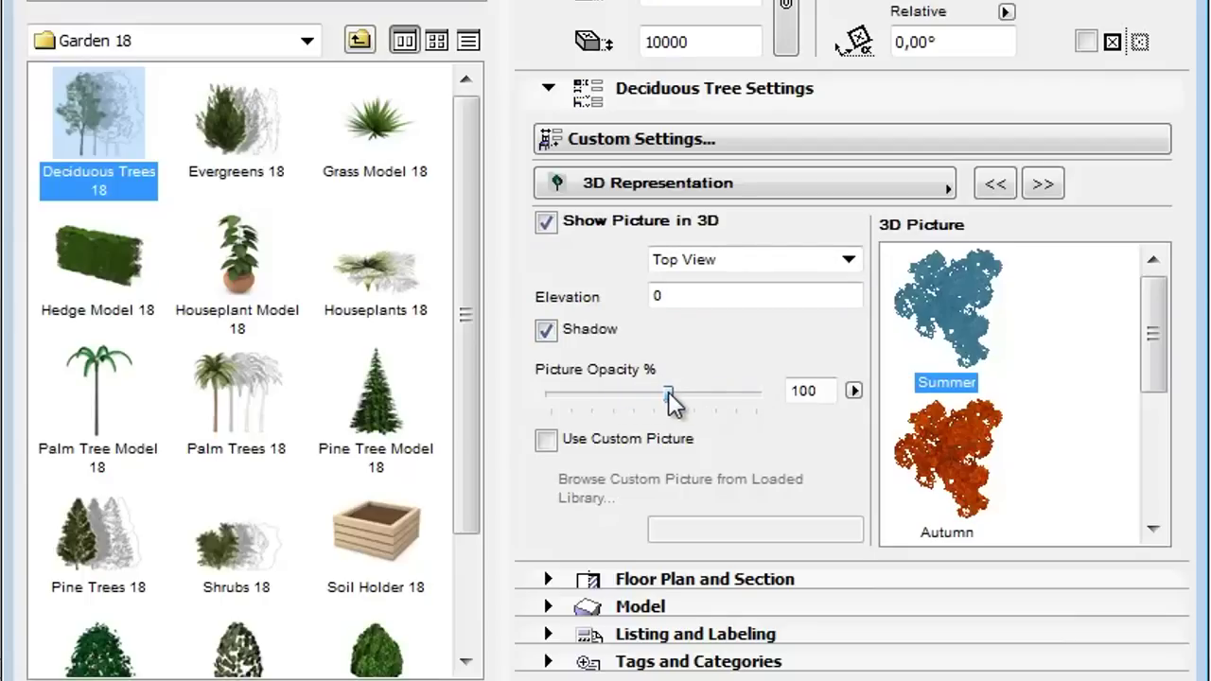
pyautogui.moveTo(672, 401); pyautogui.dragTo(773, 417)
pyautogui.click(559, 447)
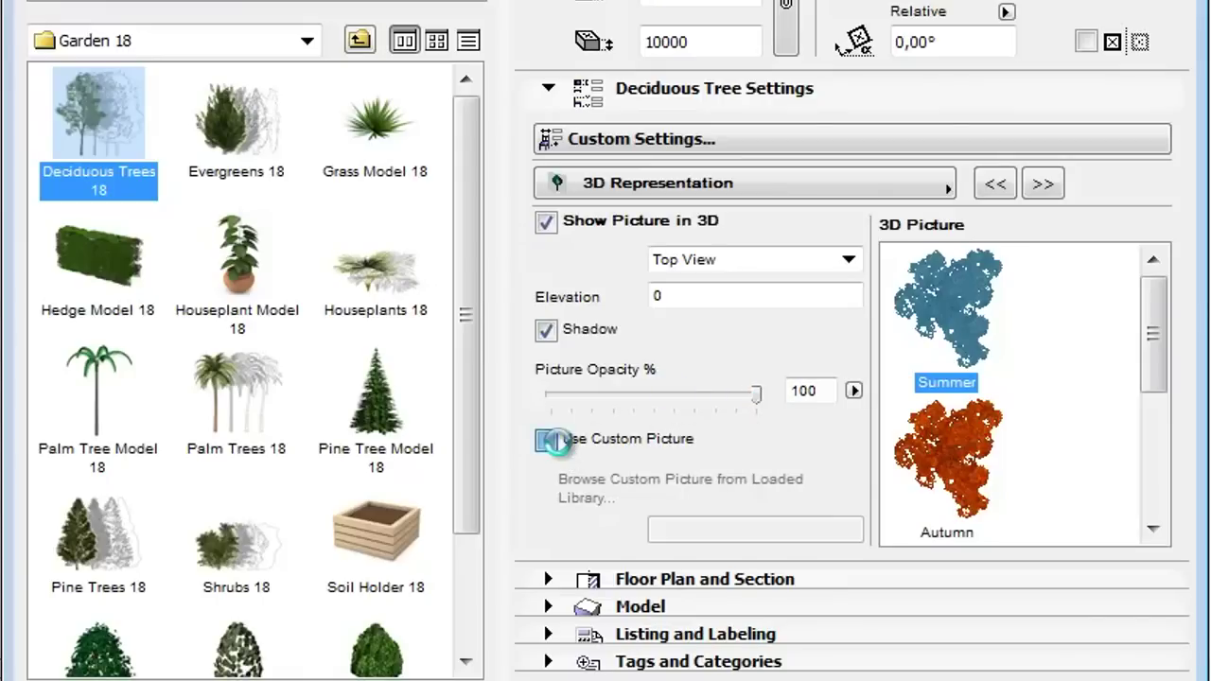
pyautogui.click(559, 447)
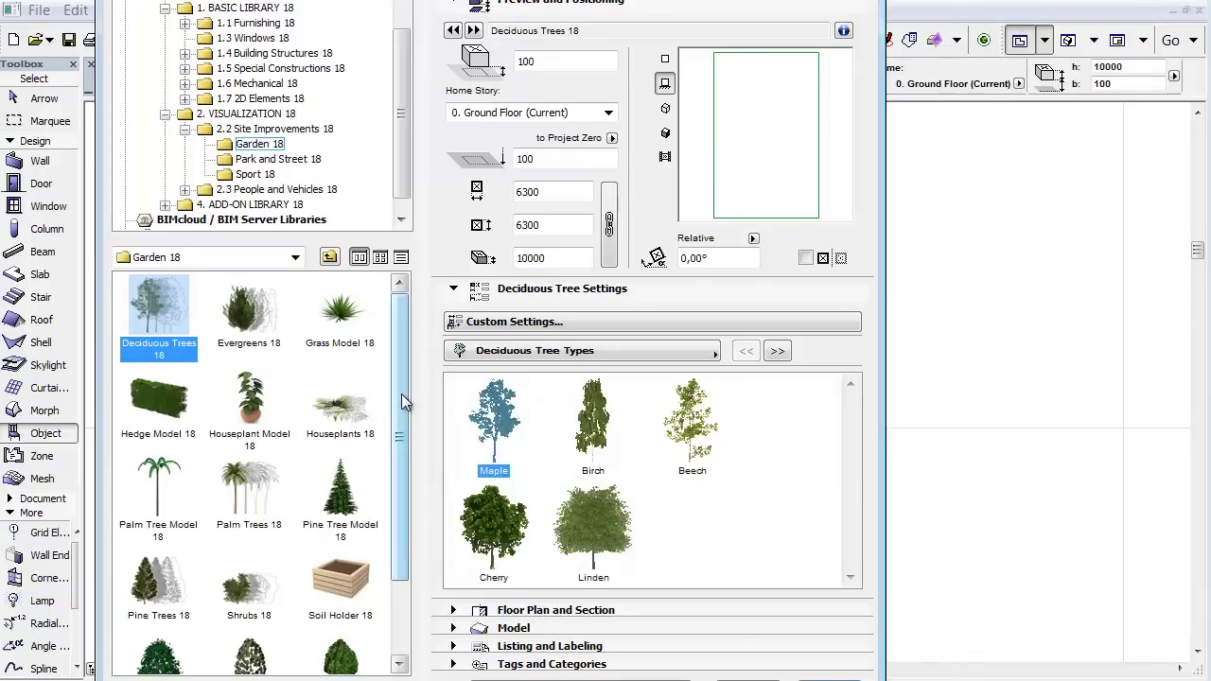
# Select Tree Model Detailed 18 and reset its shape to the first tree preset
pyautogui.moveTo(403, 400); pyautogui.dragTo(389, 461)
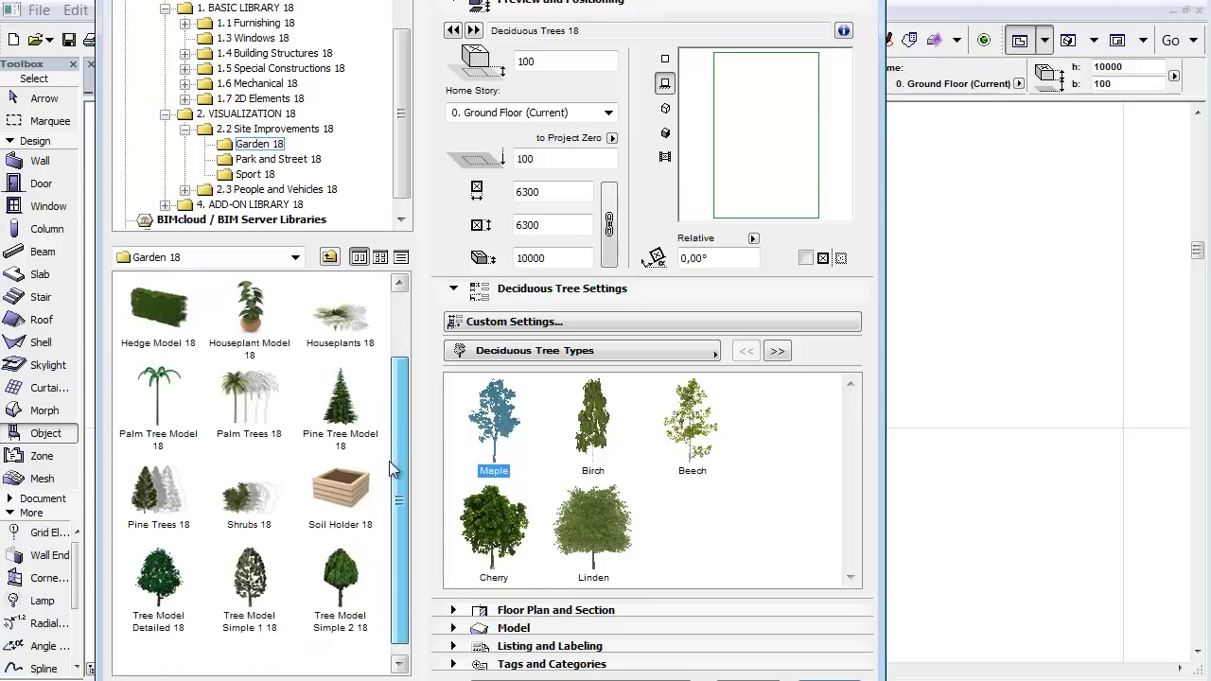
pyautogui.click(176, 586)
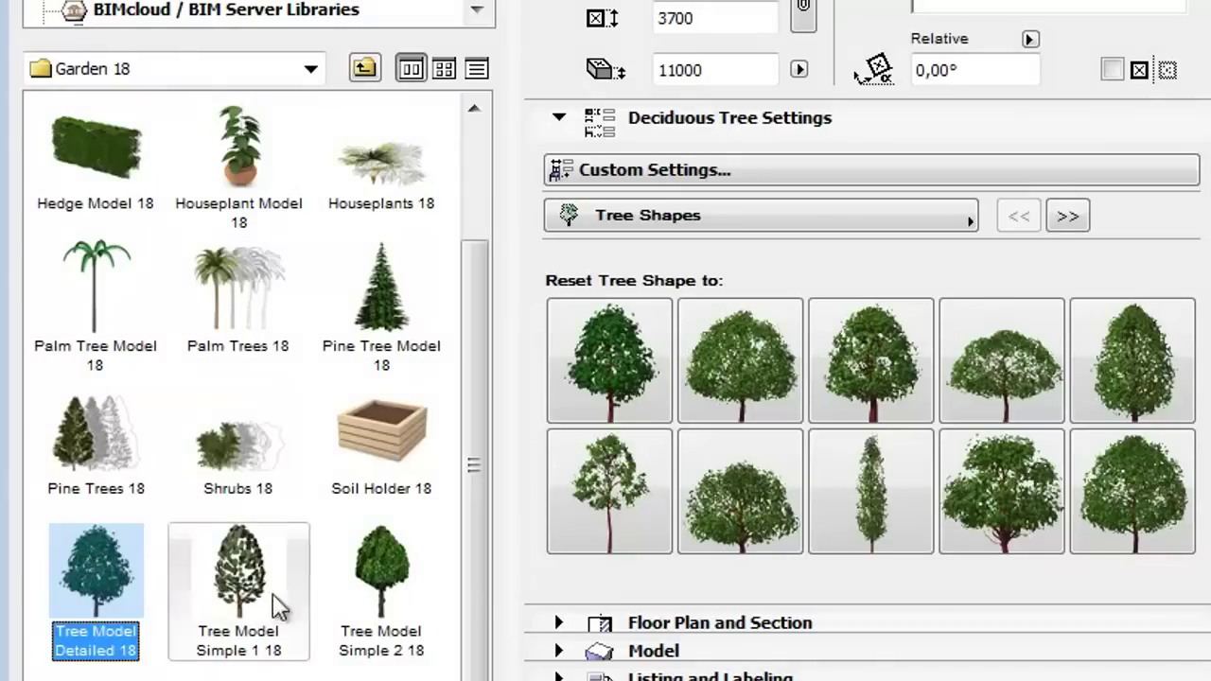
pyautogui.click(619, 329)
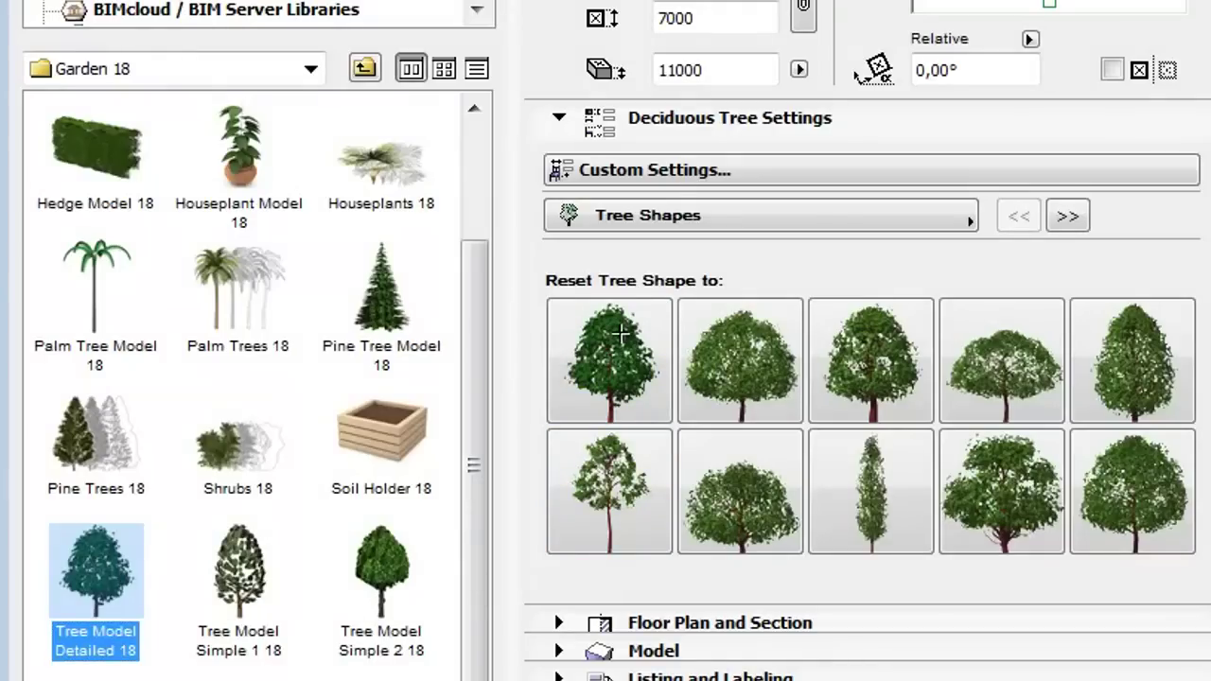
pyautogui.click(714, 355)
pyautogui.click(961, 225)
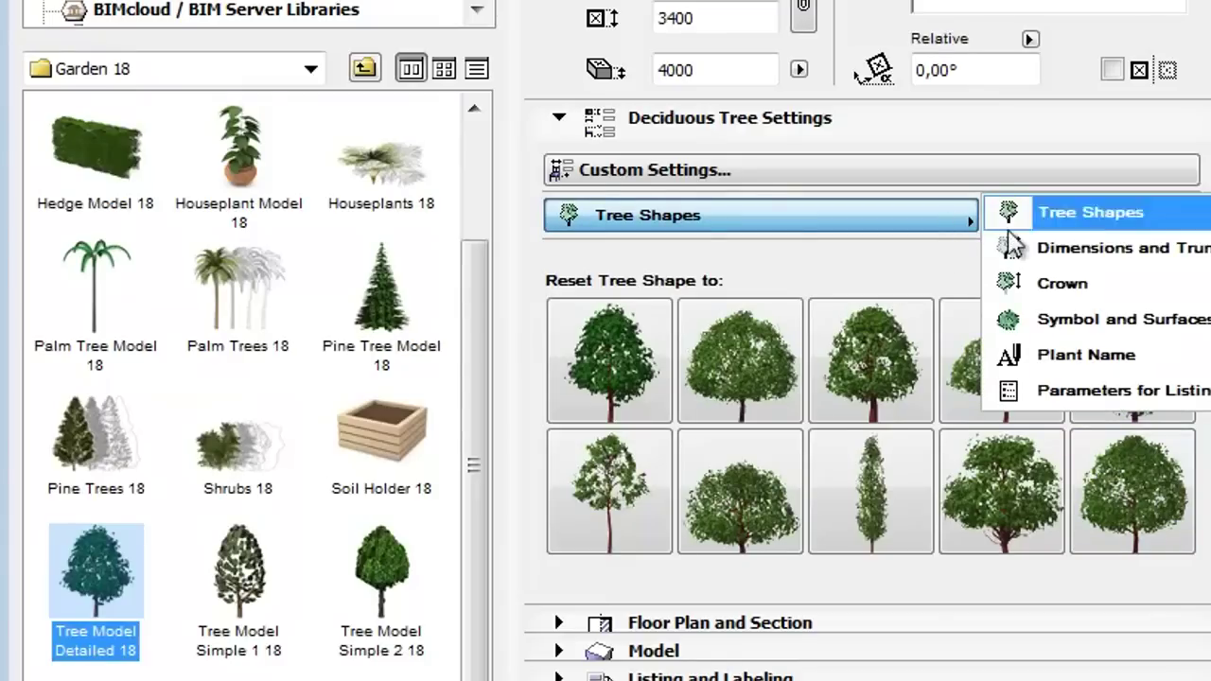
# Page through Dimensions and Trunk, Crown, and Symbol and Surfaces to Parameters for Listing
pyautogui.click(1106, 250)
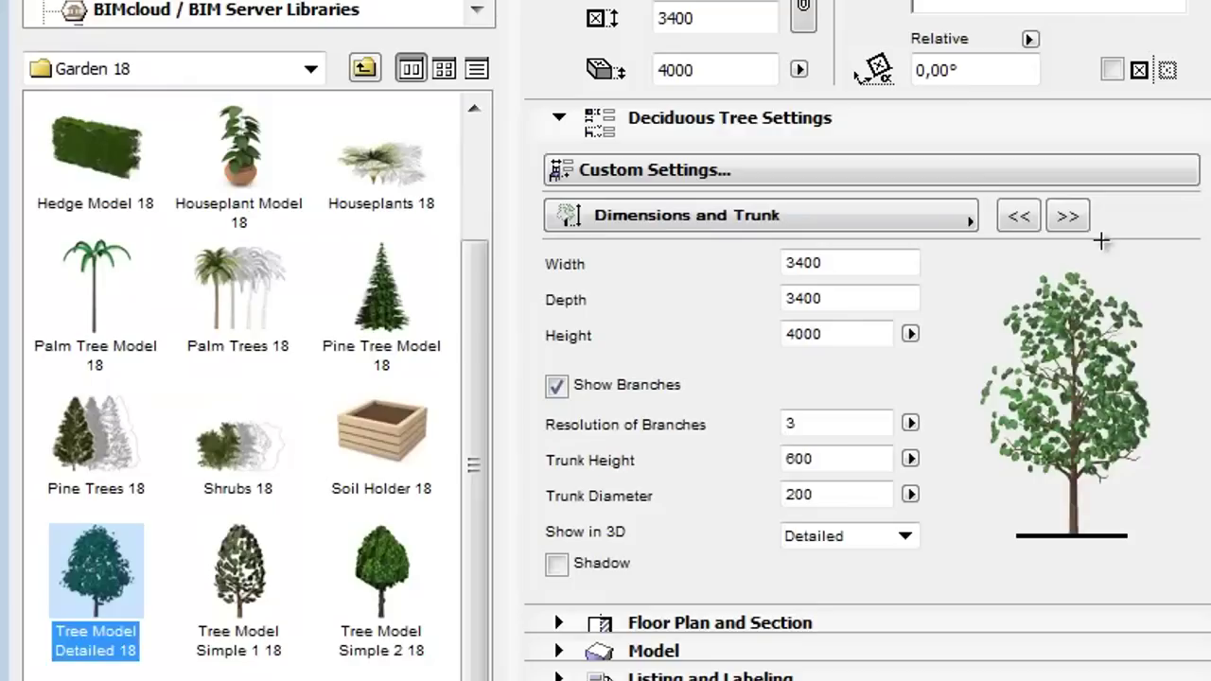
pyautogui.click(970, 220)
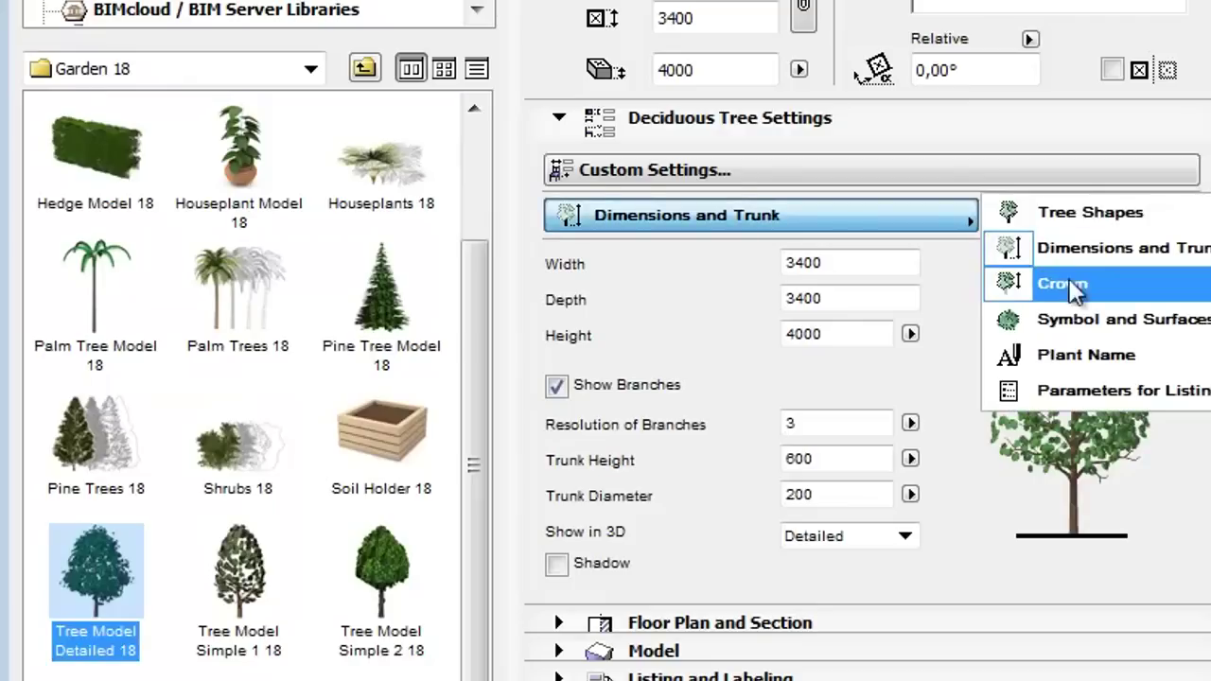
pyautogui.click(1094, 285)
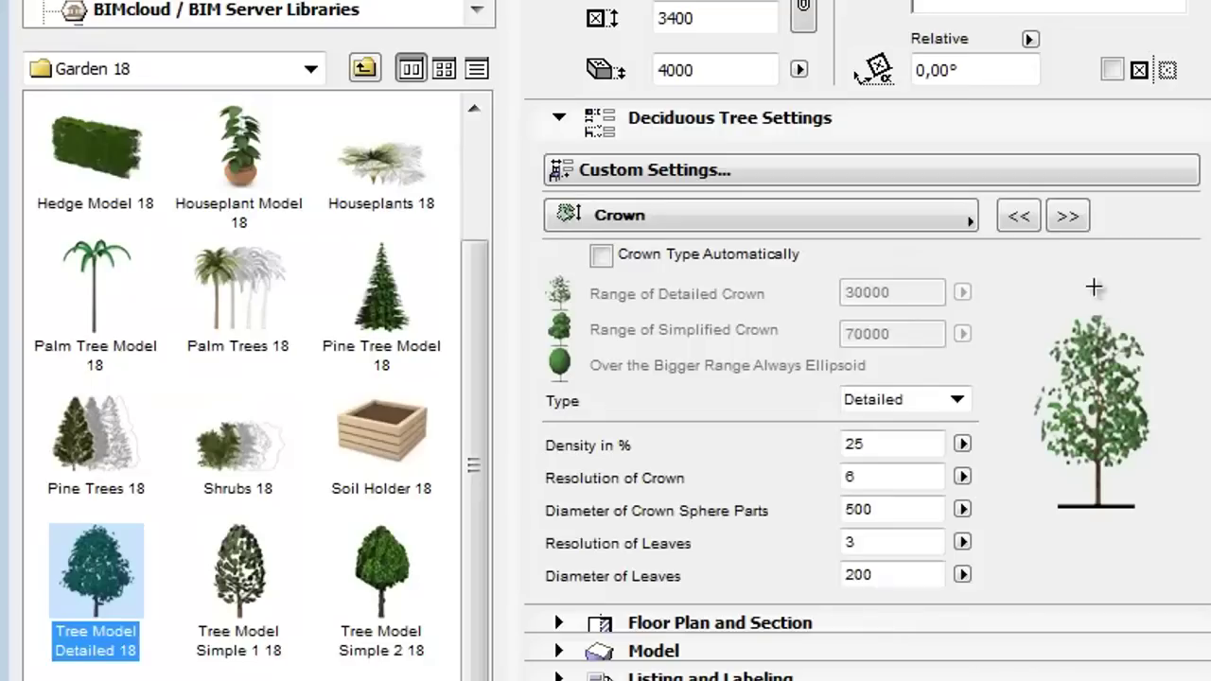
pyautogui.click(953, 223)
pyautogui.click(1150, 320)
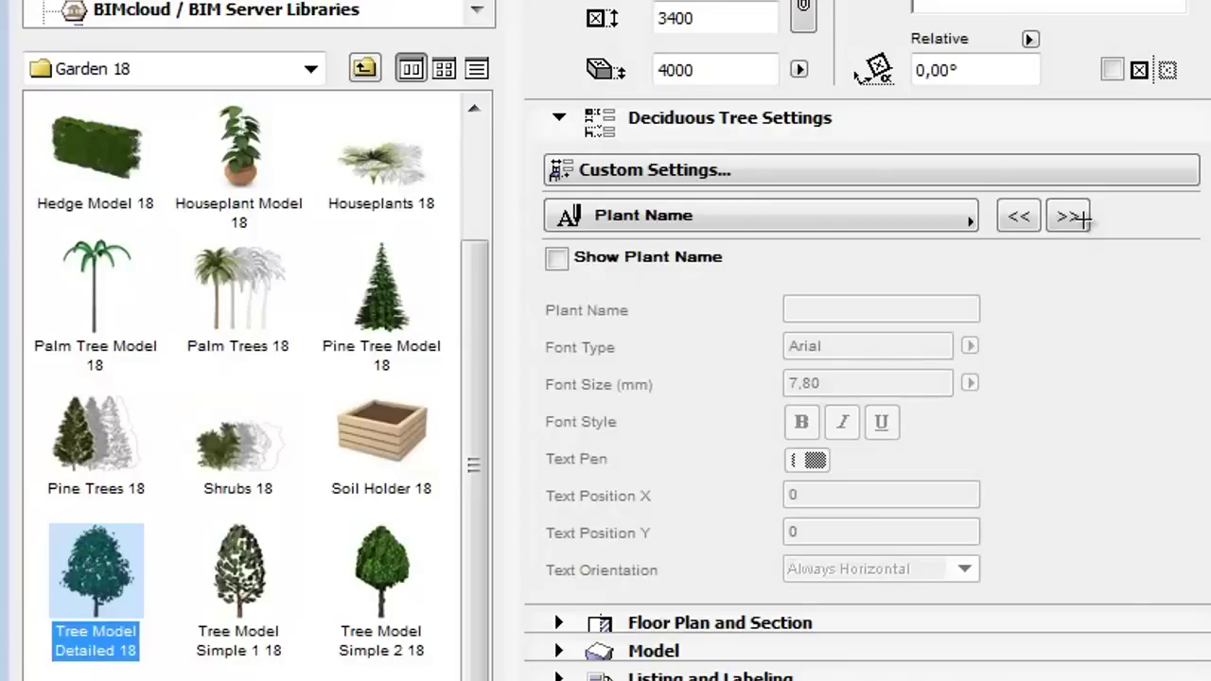
pyautogui.click(1082, 217)
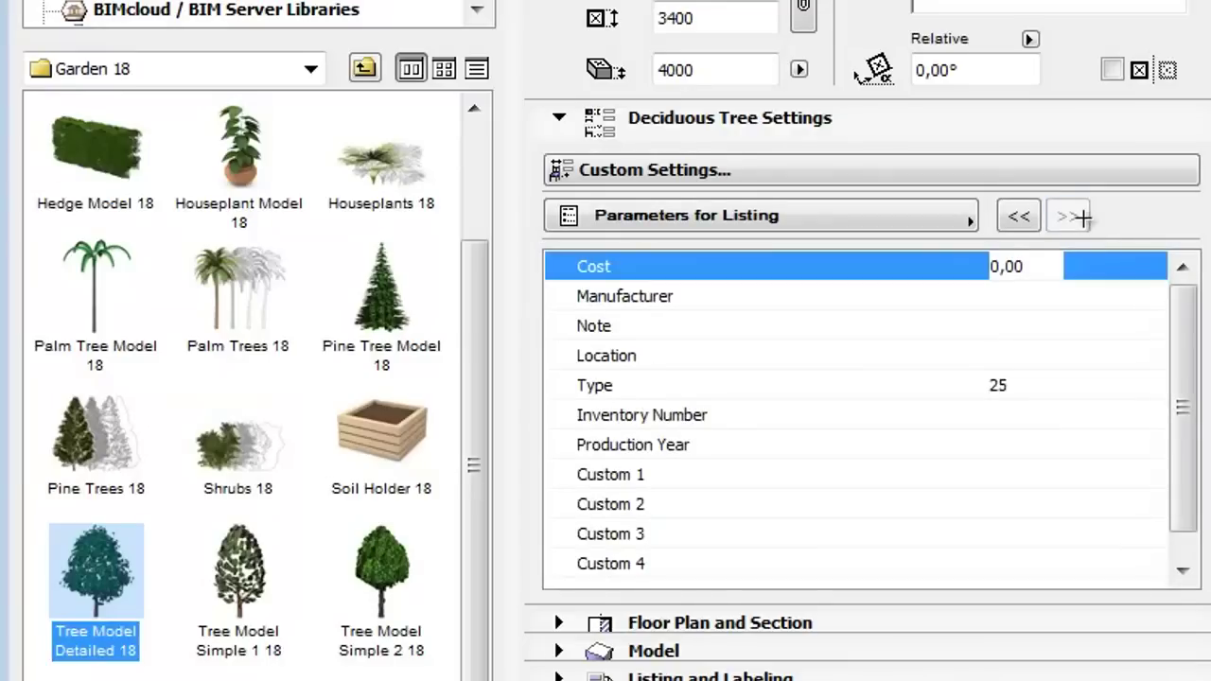